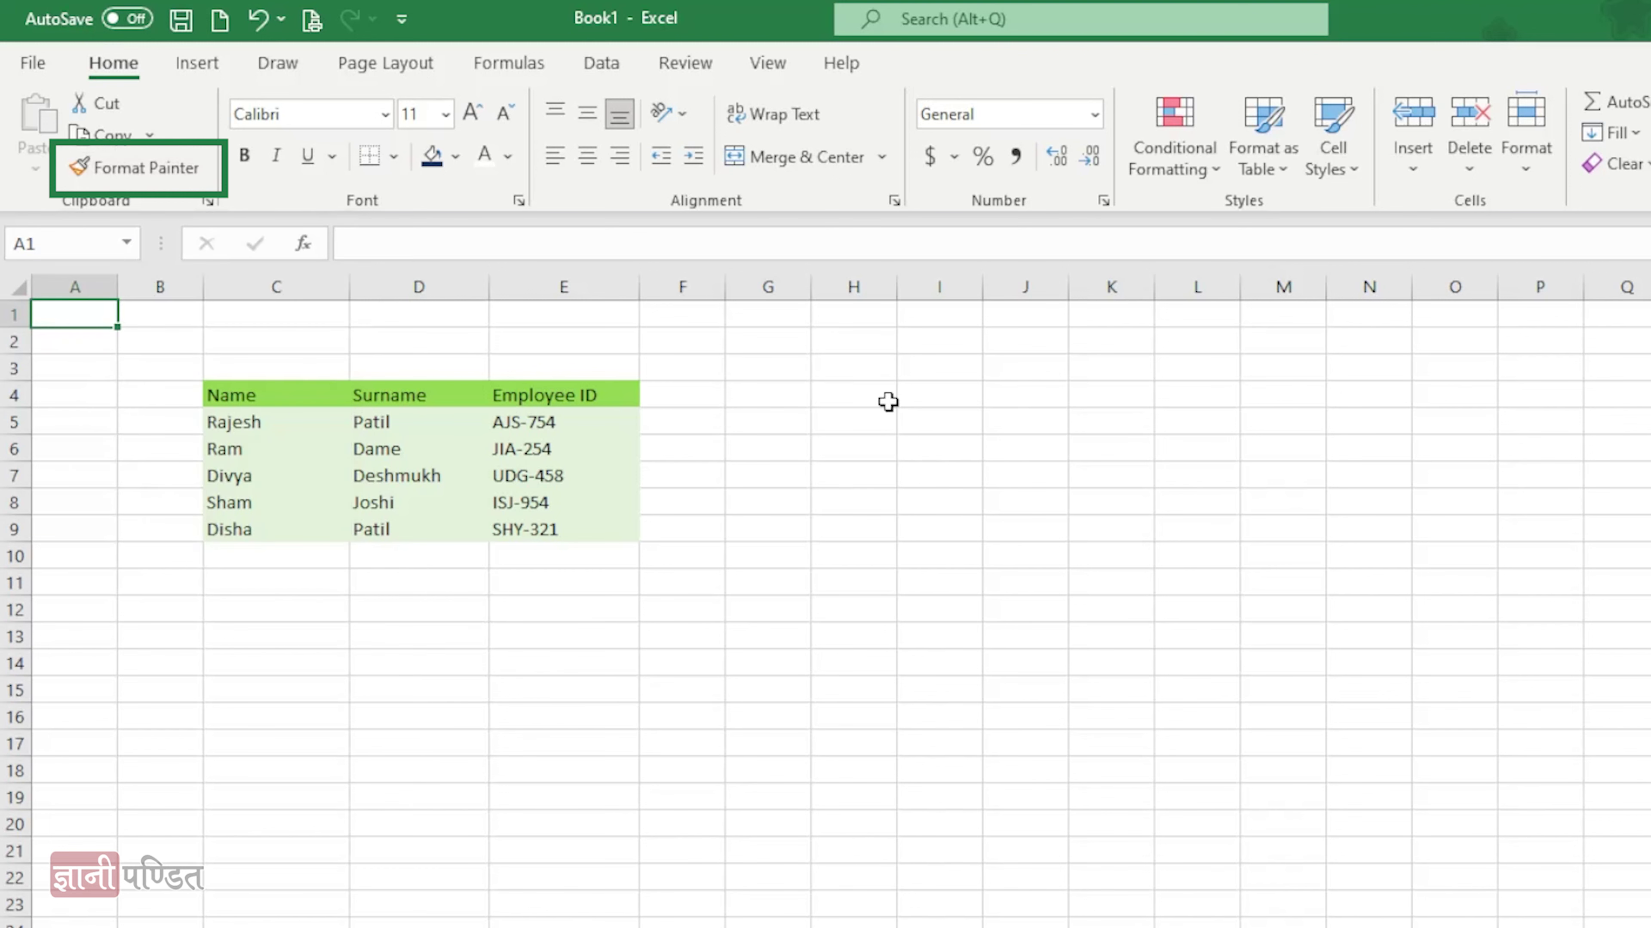
# Enter 'Gyani Pandit' in cell C13.
pyautogui.click(271, 626)
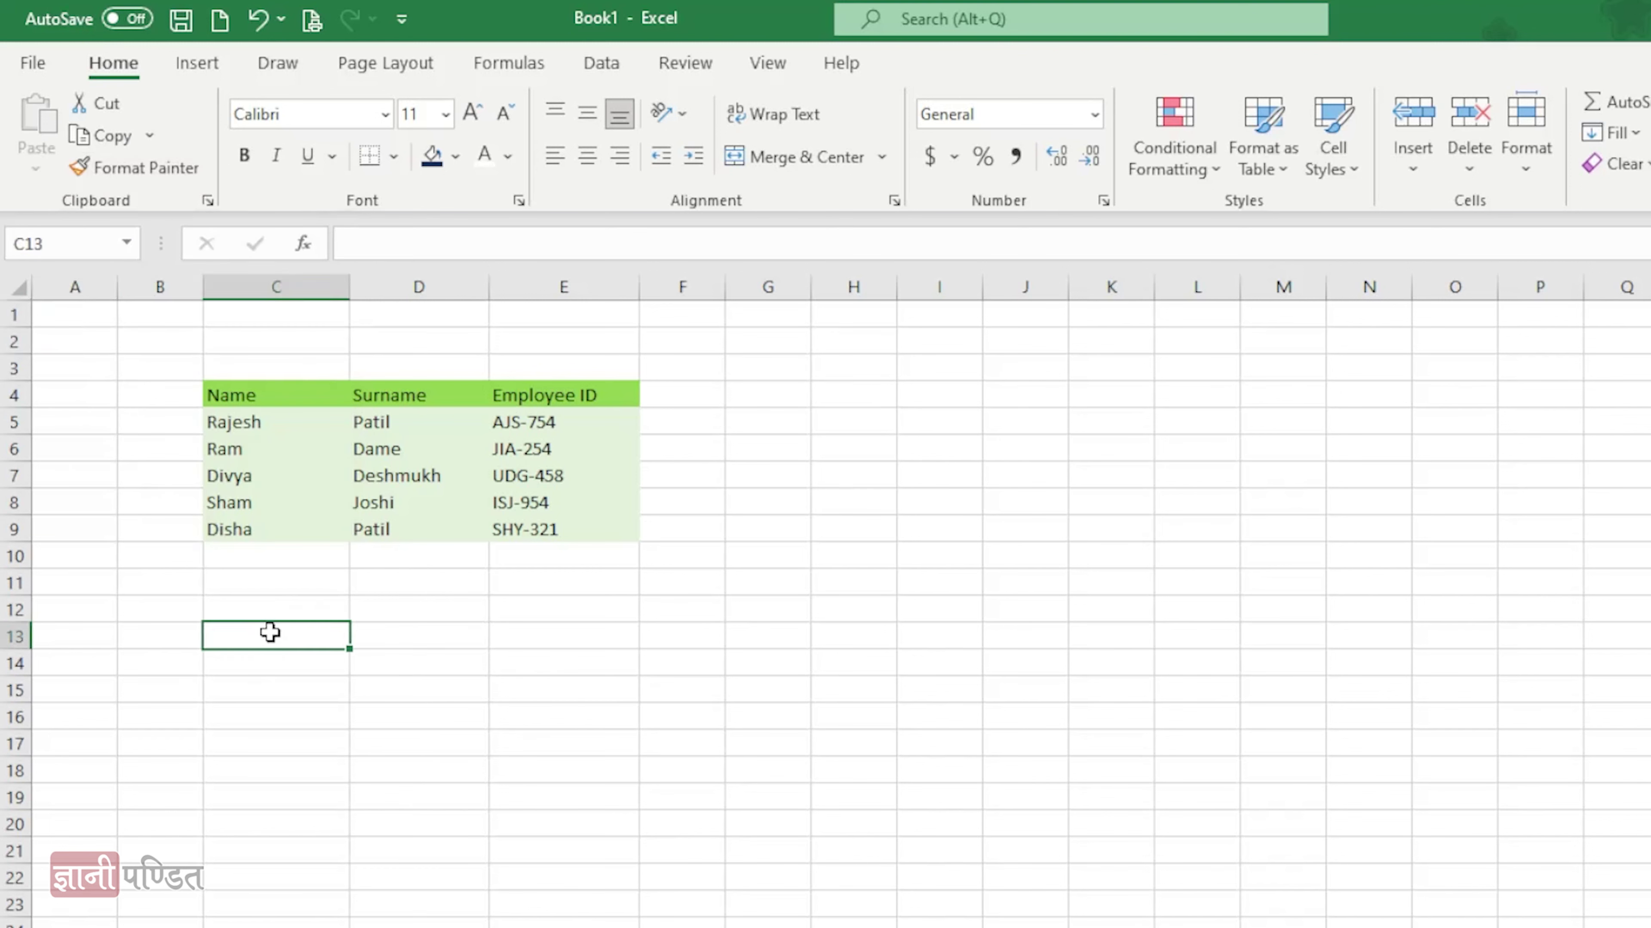
pyautogui.write('Gyani Pandit')
pyautogui.click(355, 675)
# Format the C13 entry in Algerian, bold, italic and underlined.
pyautogui.click(328, 638)
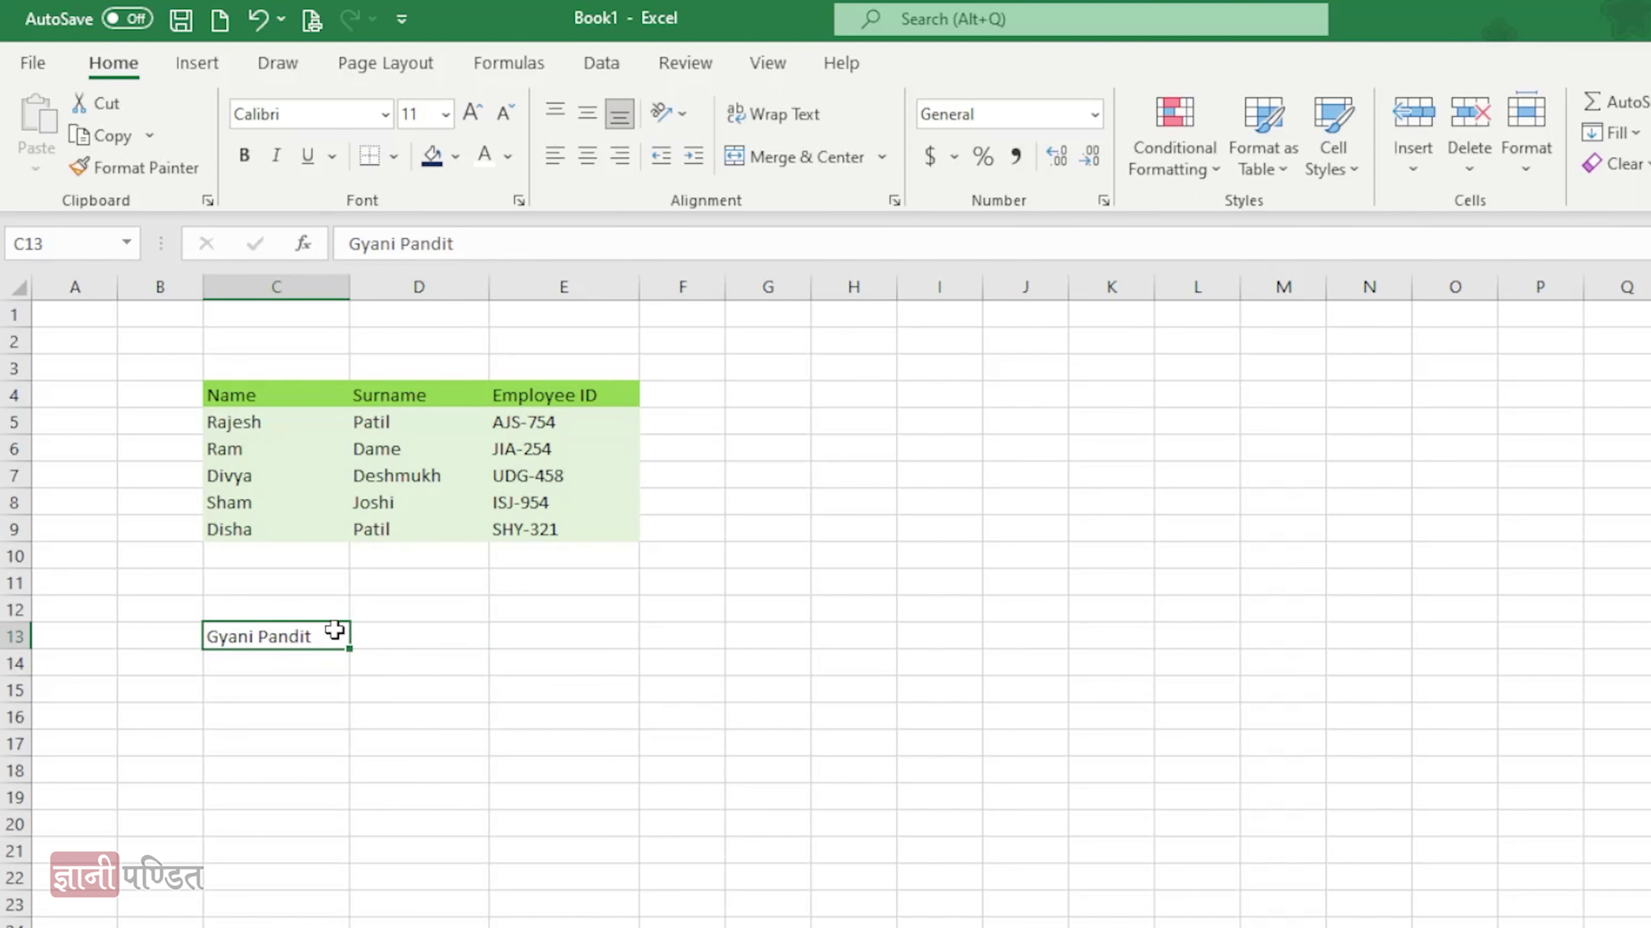
pyautogui.click(377, 122)
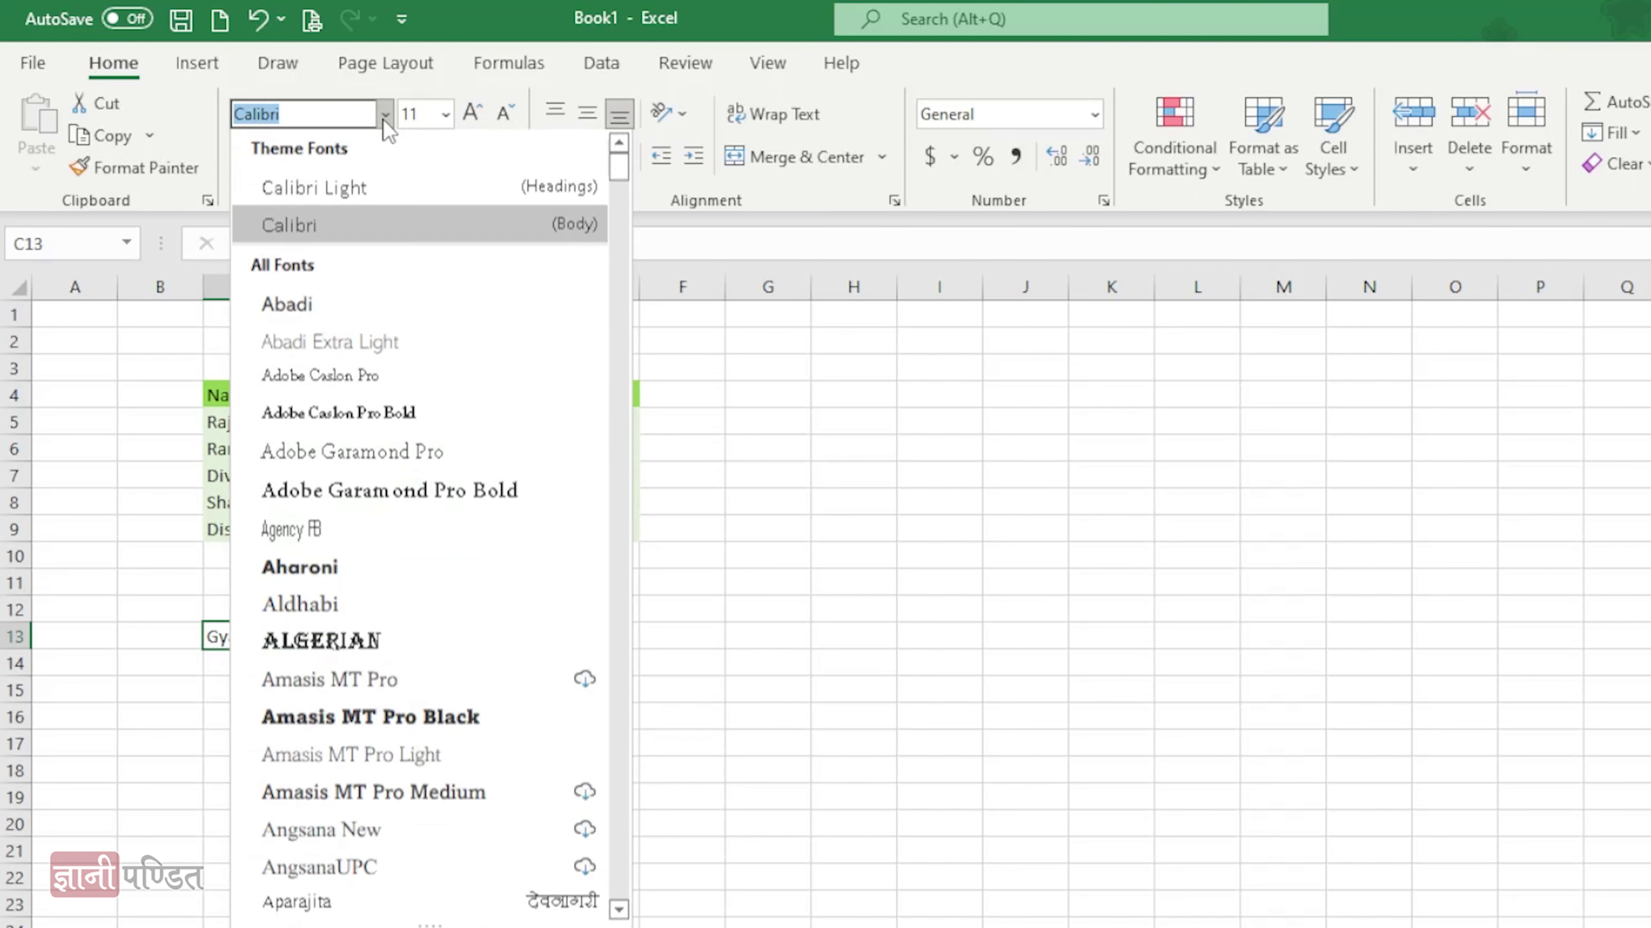
pyautogui.click(416, 654)
pyautogui.click(243, 155)
pyautogui.click(275, 156)
pyautogui.click(307, 156)
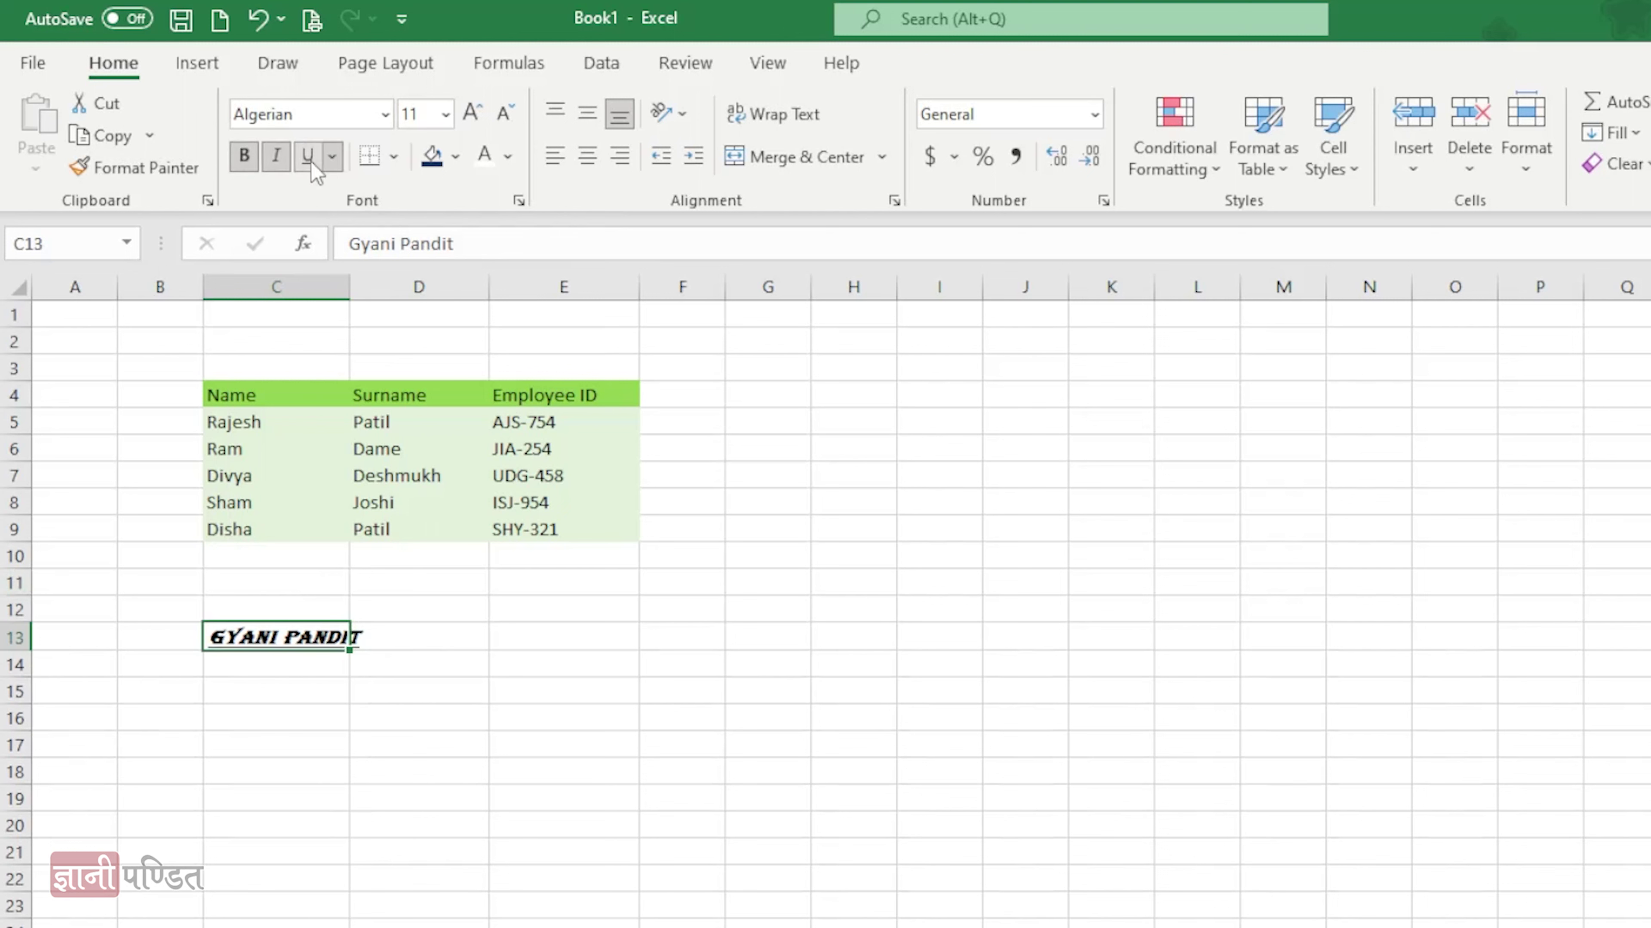
# Give C13 a black fill with white text.
pyautogui.click(455, 158)
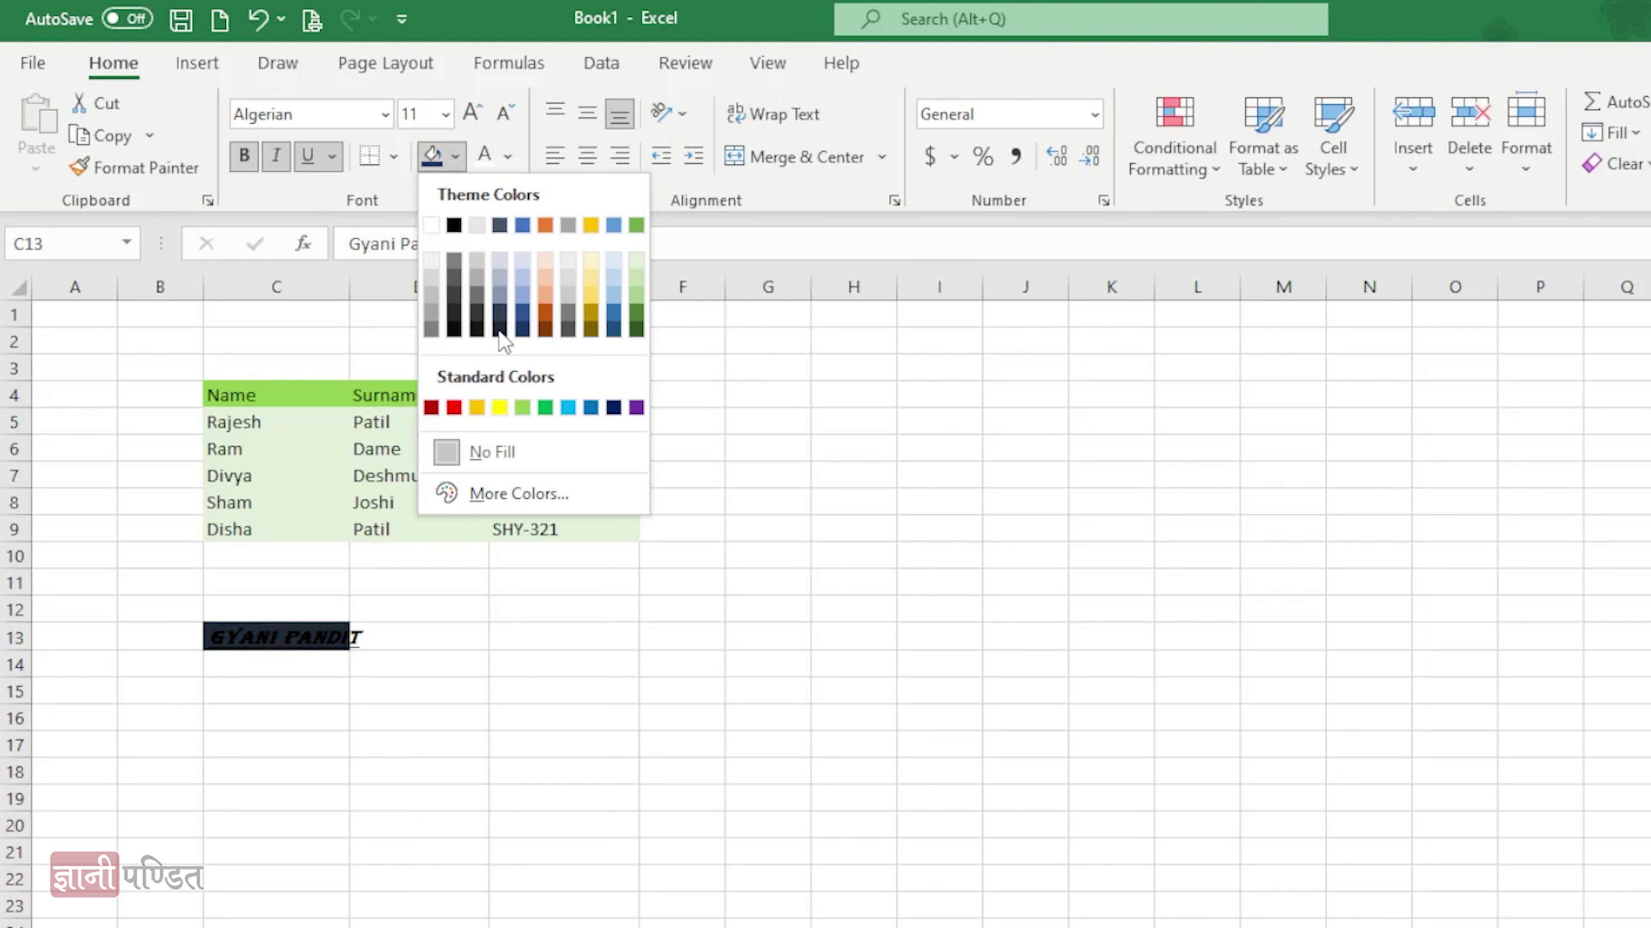
pyautogui.click(500, 328)
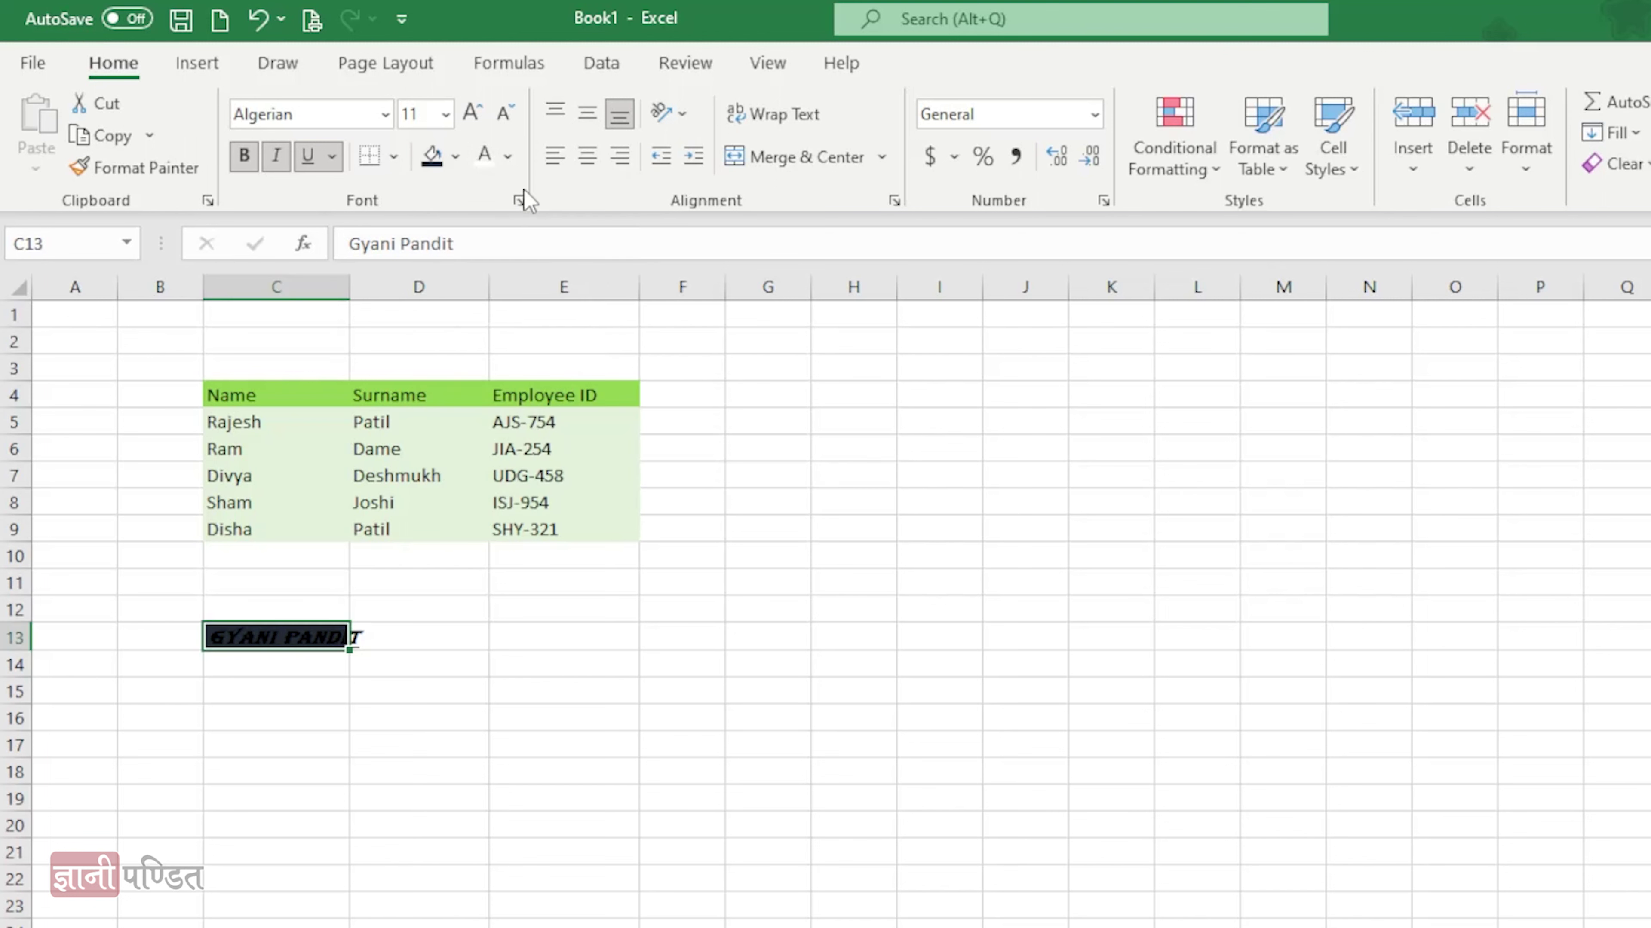
pyautogui.click(508, 157)
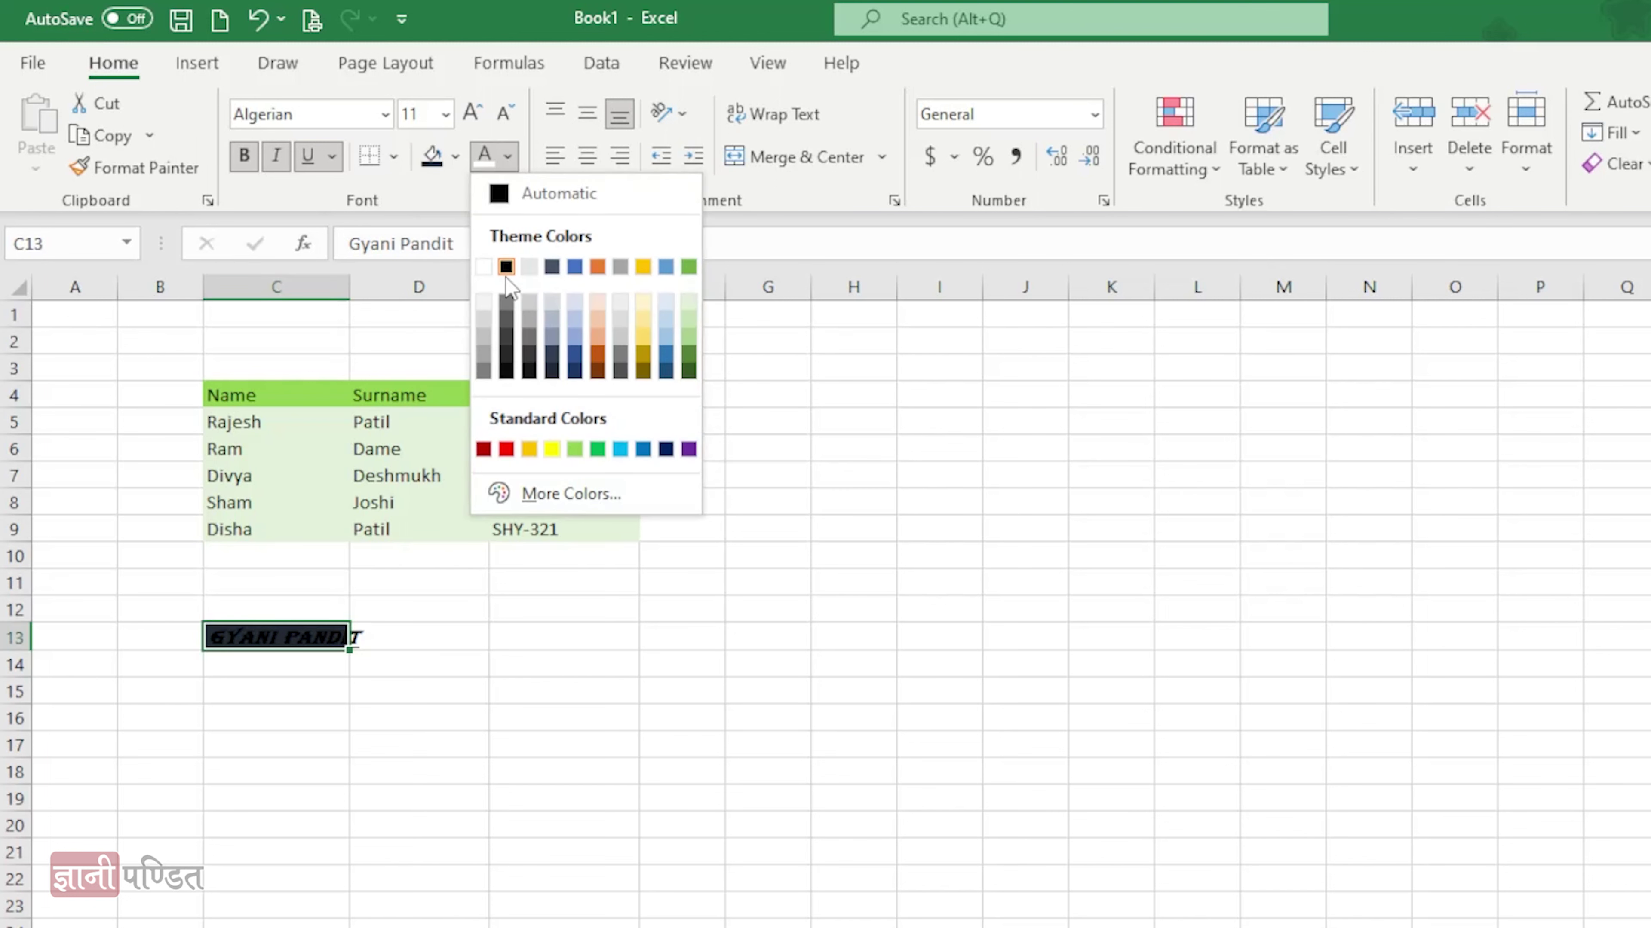
pyautogui.click(484, 266)
pyautogui.click(445, 691)
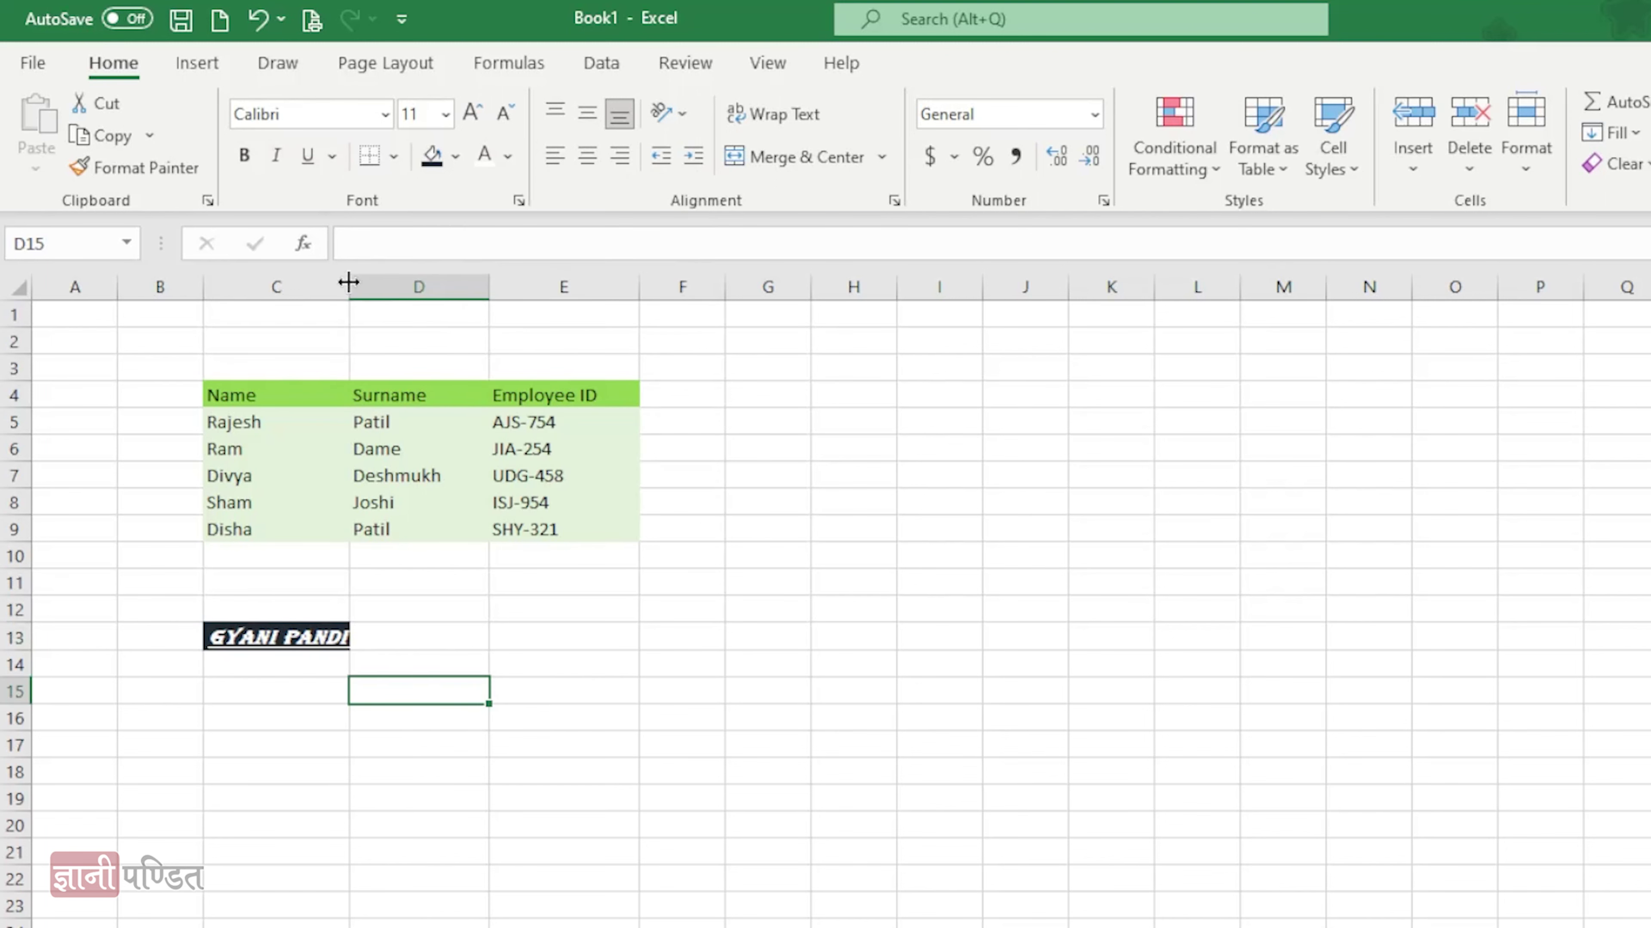
# Raise the Gyani Pandit text in C13 to size 16 and AutoFit column C to it.
pyautogui.moveTo(348, 282); pyautogui.dragTo(375, 282)
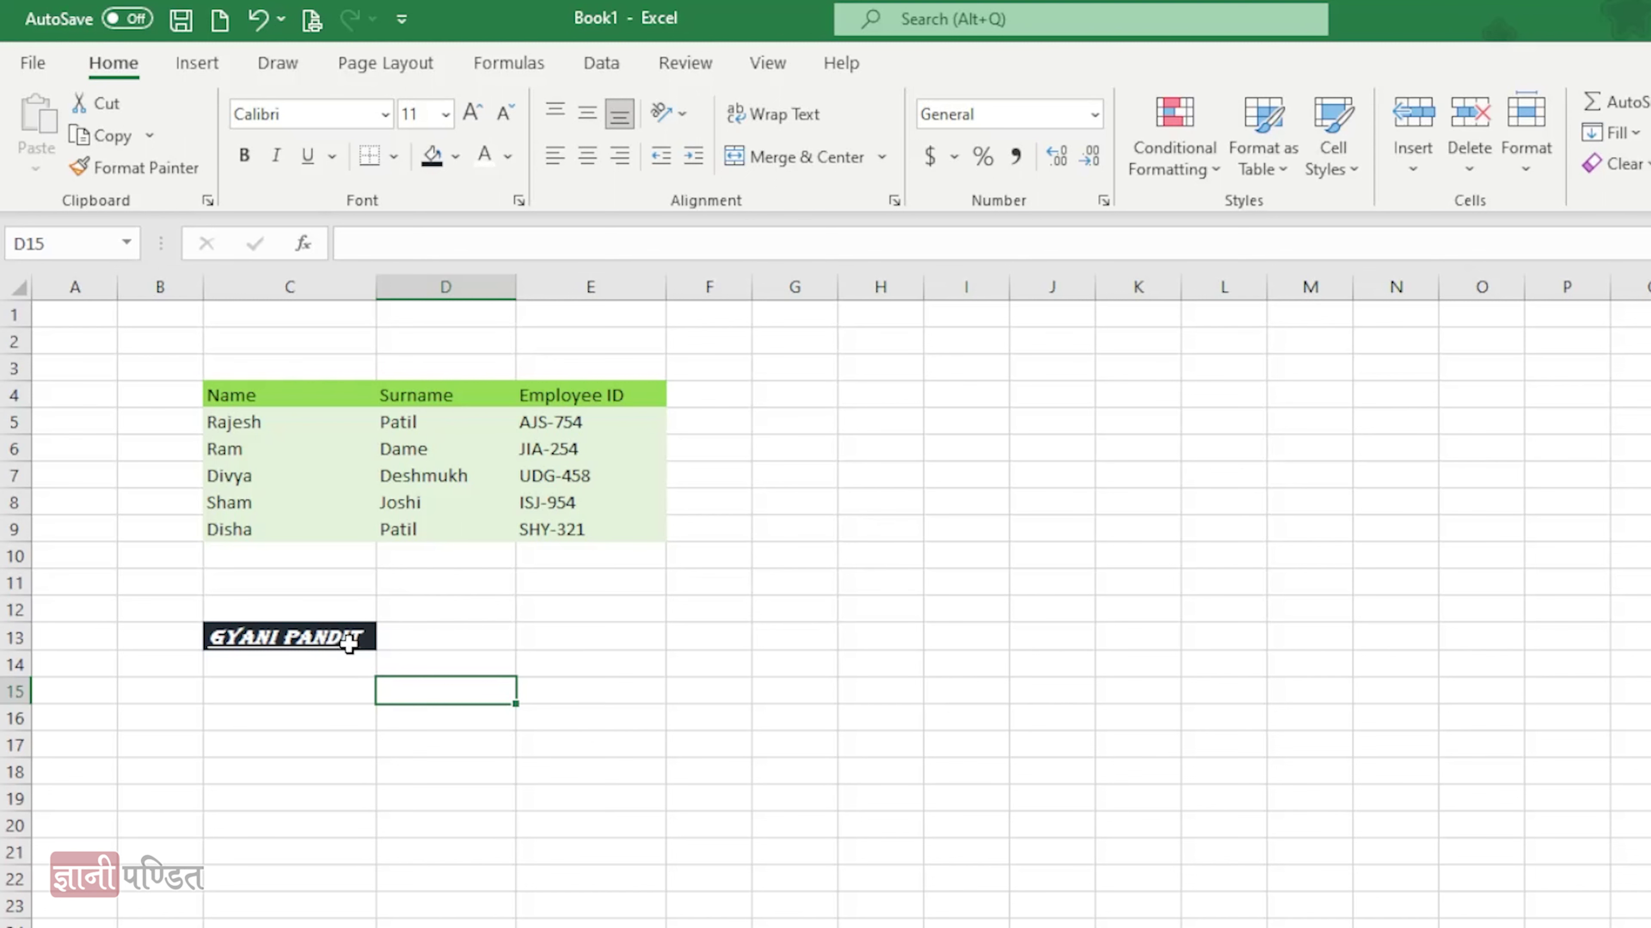
pyautogui.click(470, 110)
pyautogui.click(470, 110)
pyautogui.click(469, 110)
pyautogui.click(319, 635)
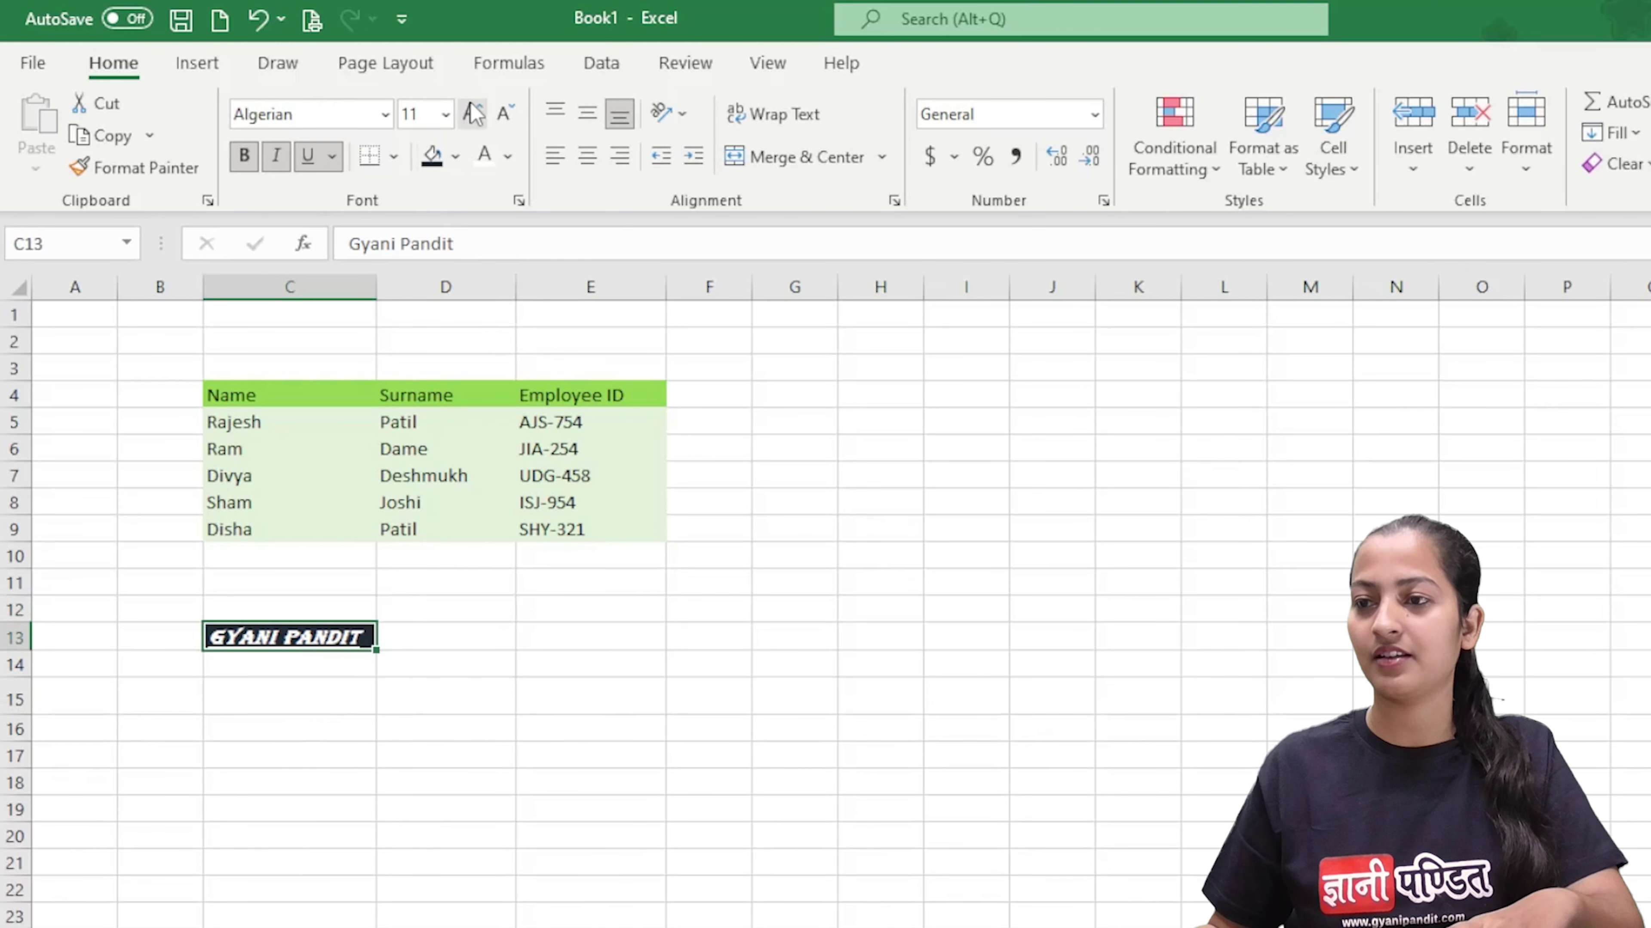
pyautogui.click(472, 112)
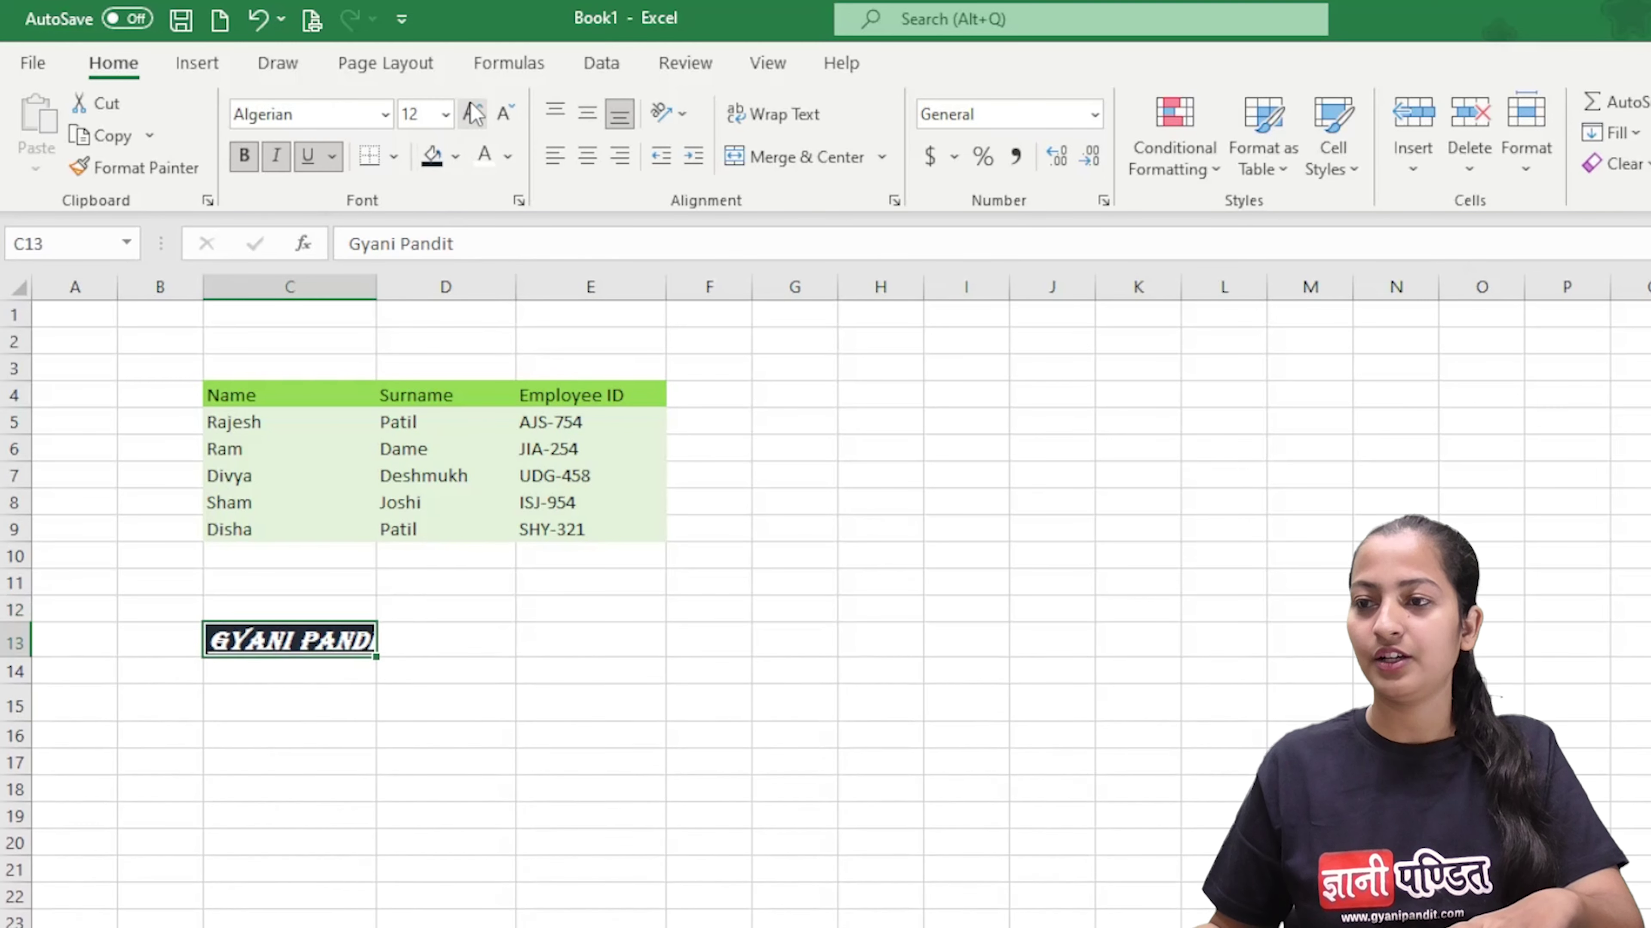
pyautogui.click(472, 112)
pyautogui.click(472, 111)
pyautogui.moveTo(371, 277); pyautogui.dragTo(371, 276)
pyautogui.doubleClick(371, 276)
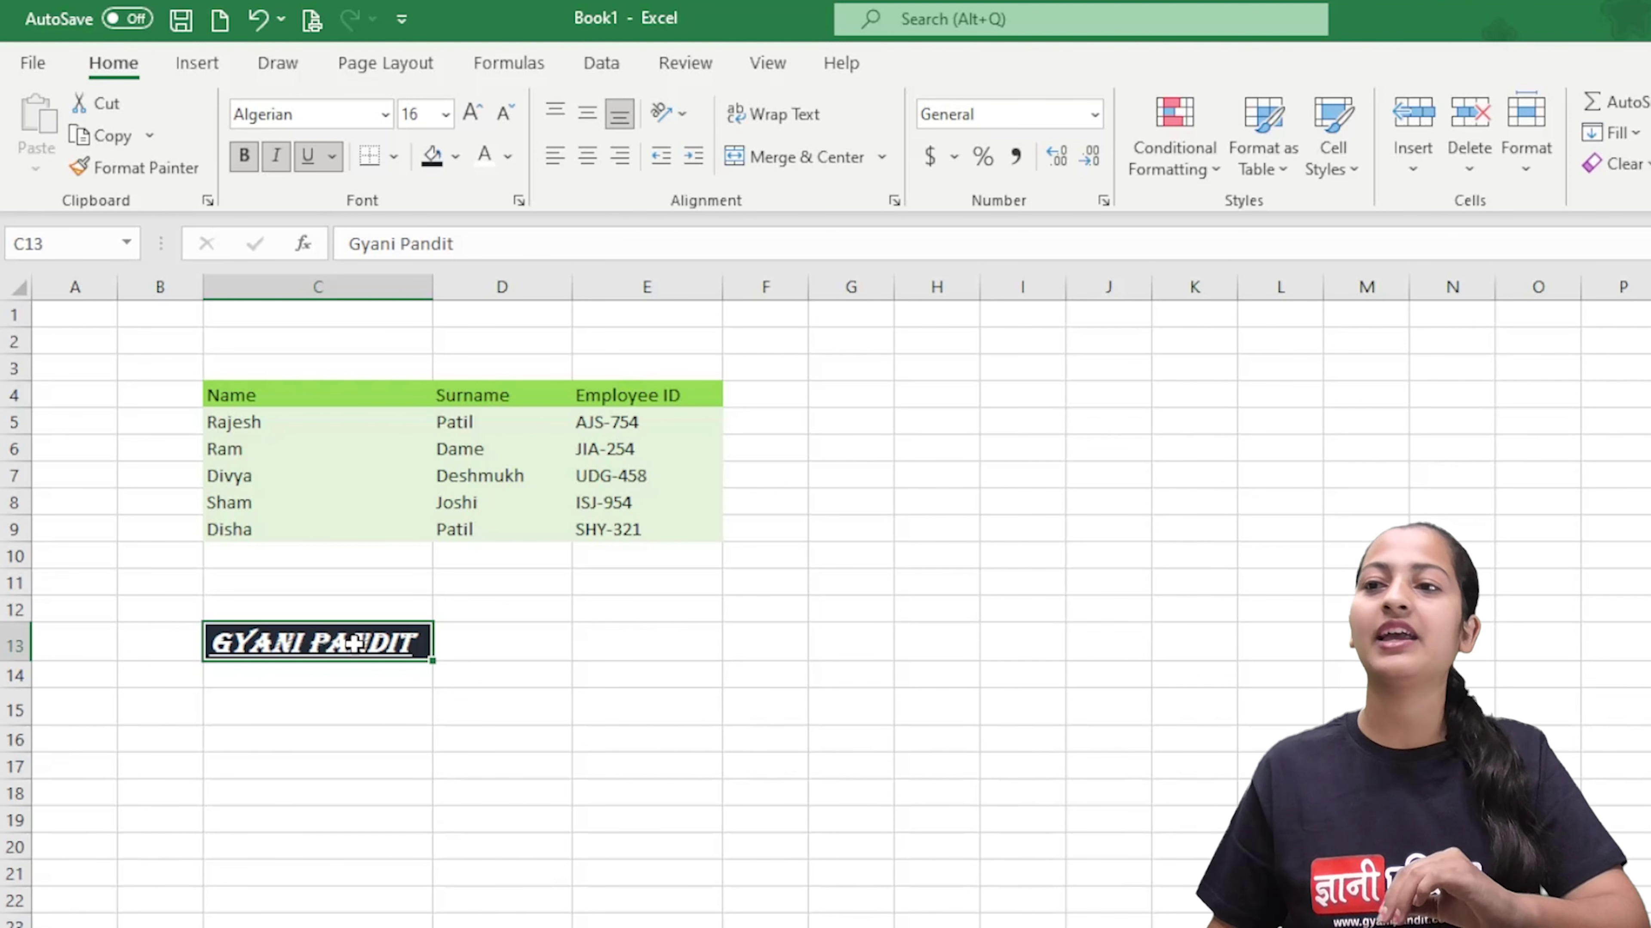
# Copy the C13 Gyani Pandit style onto the Name header in C4 with Format Painter.
pyautogui.click(144, 170)
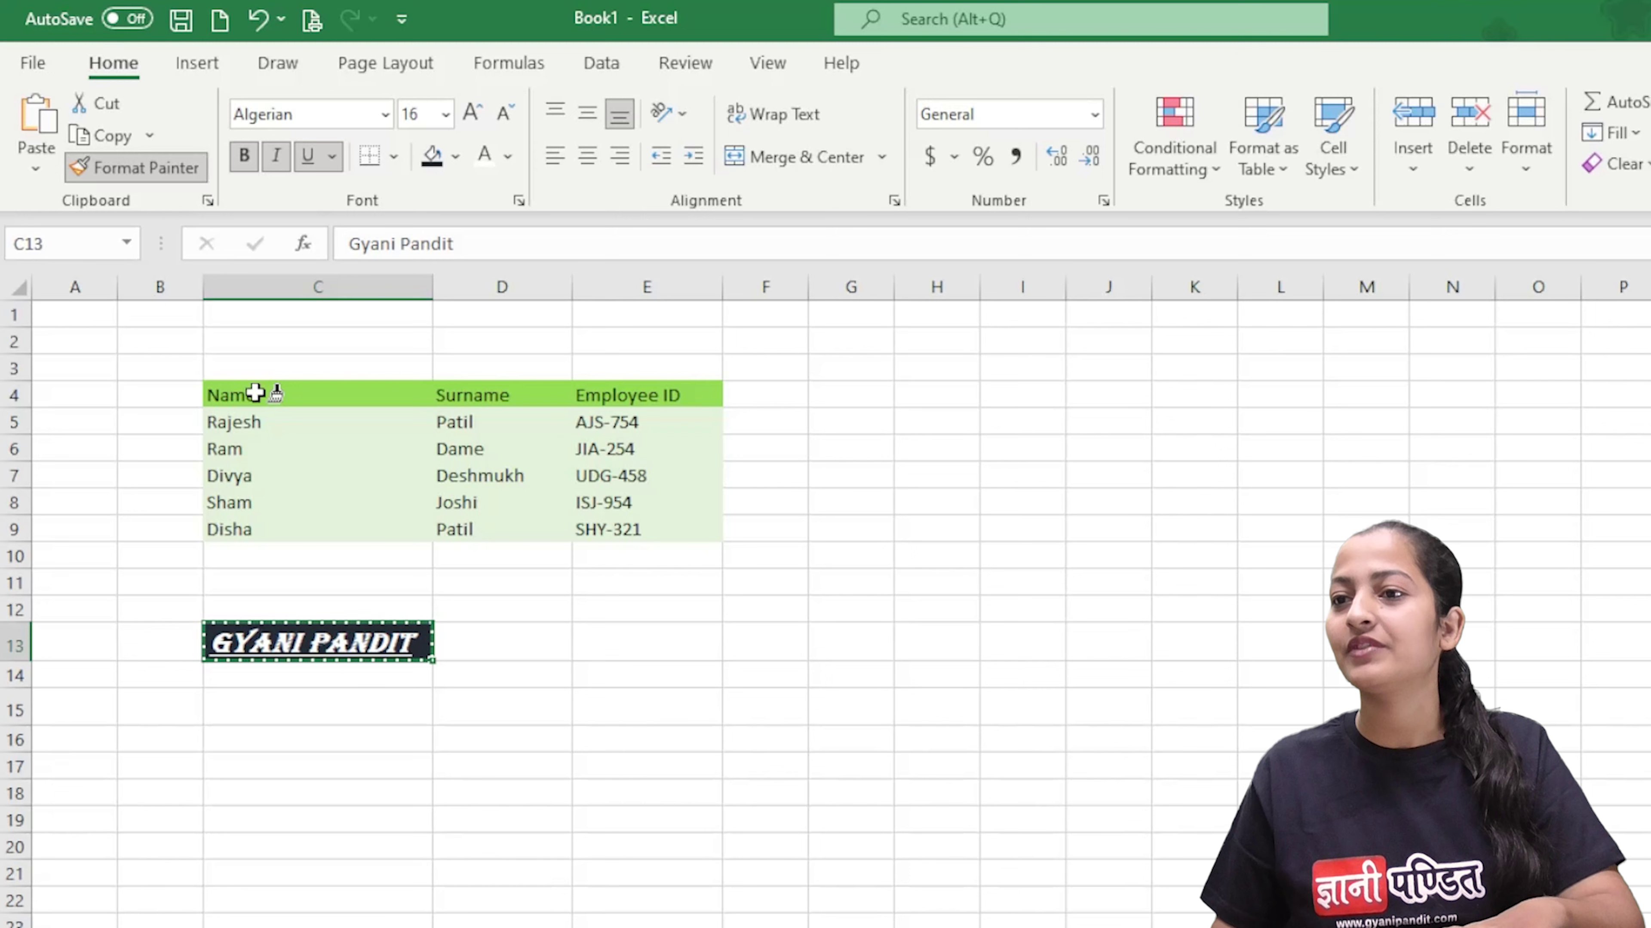
pyautogui.click(254, 393)
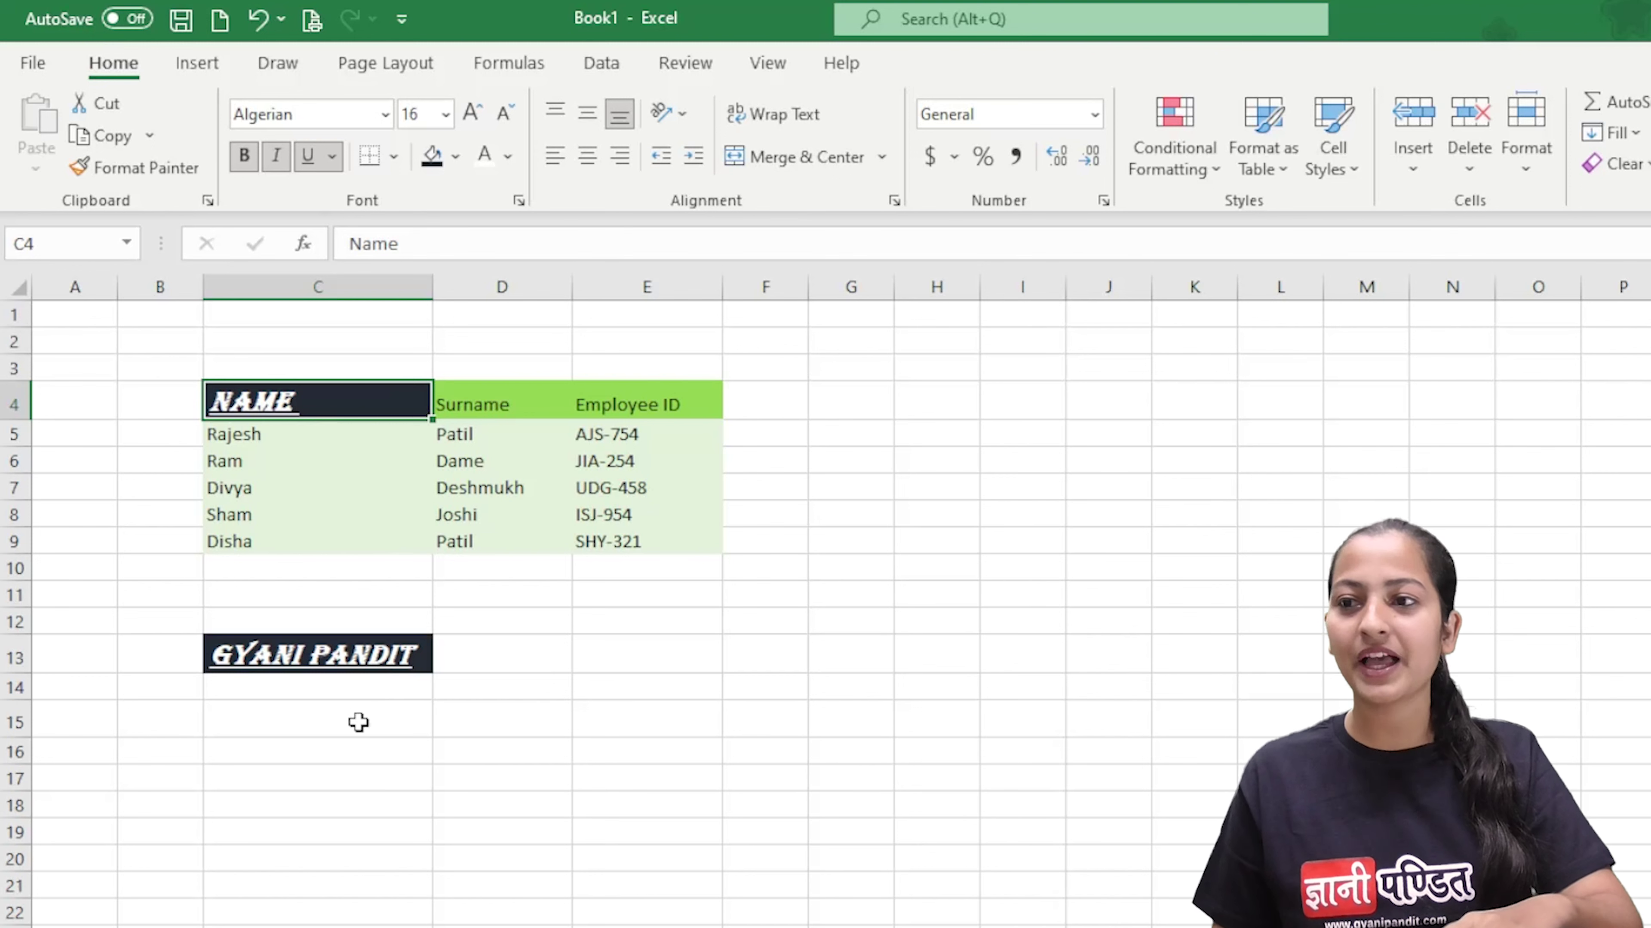
# Paint the Gyani Pandit style onto the Surname (D4) and Employee ID (E4) headers.
pyautogui.click(345, 659)
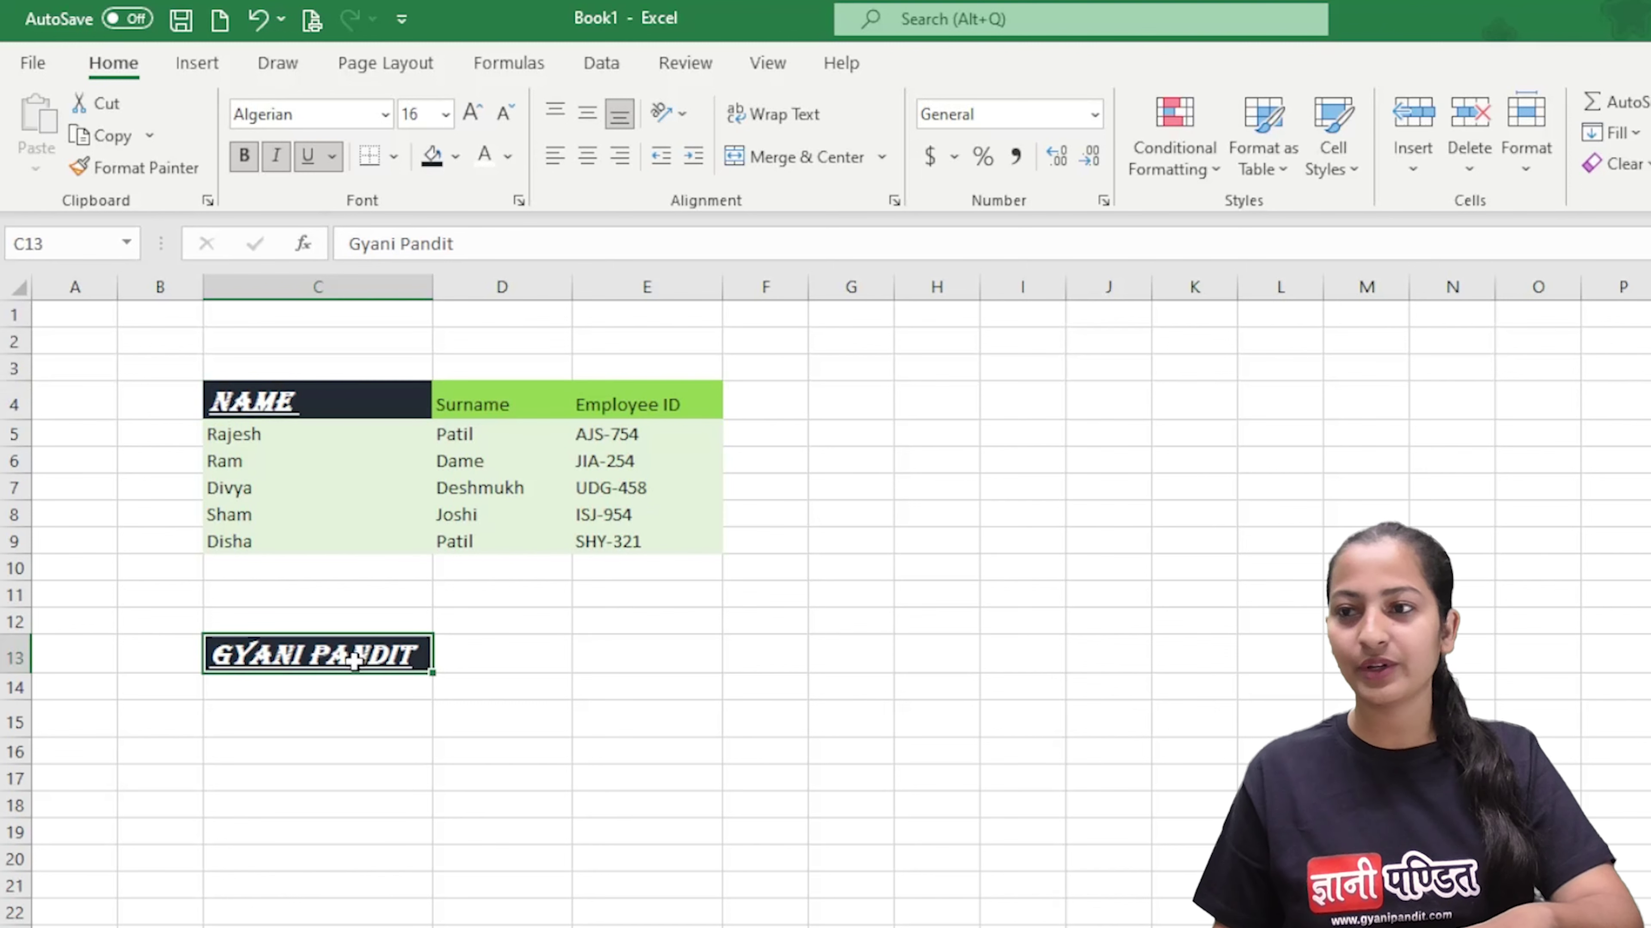
pyautogui.click(171, 171)
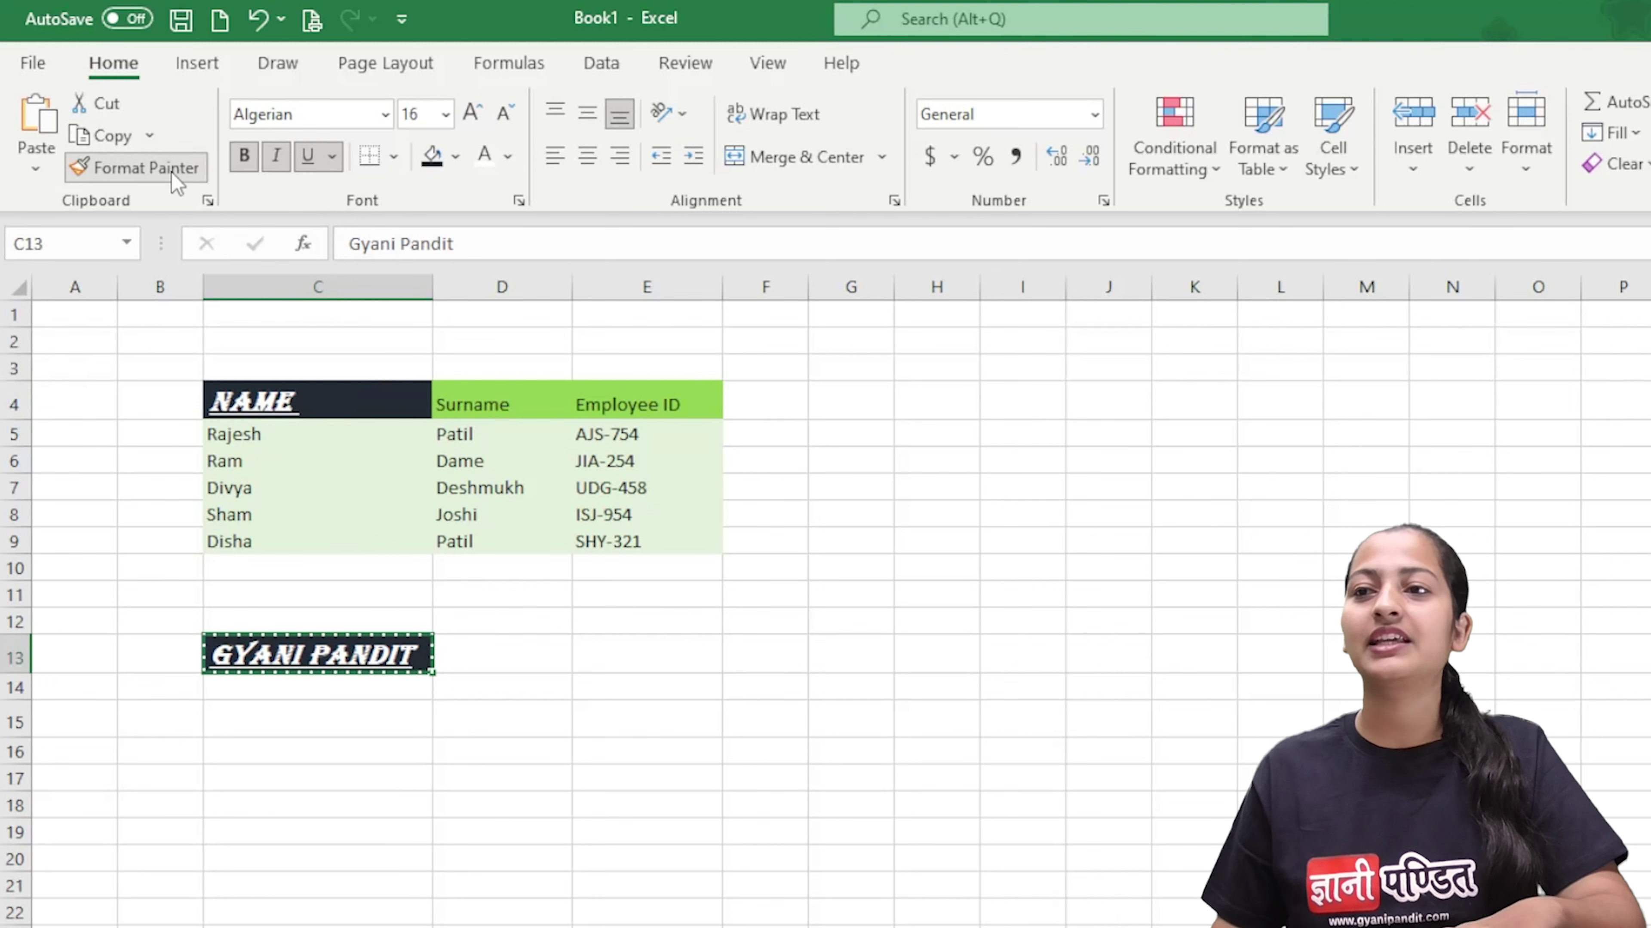
pyautogui.doubleClick(173, 171)
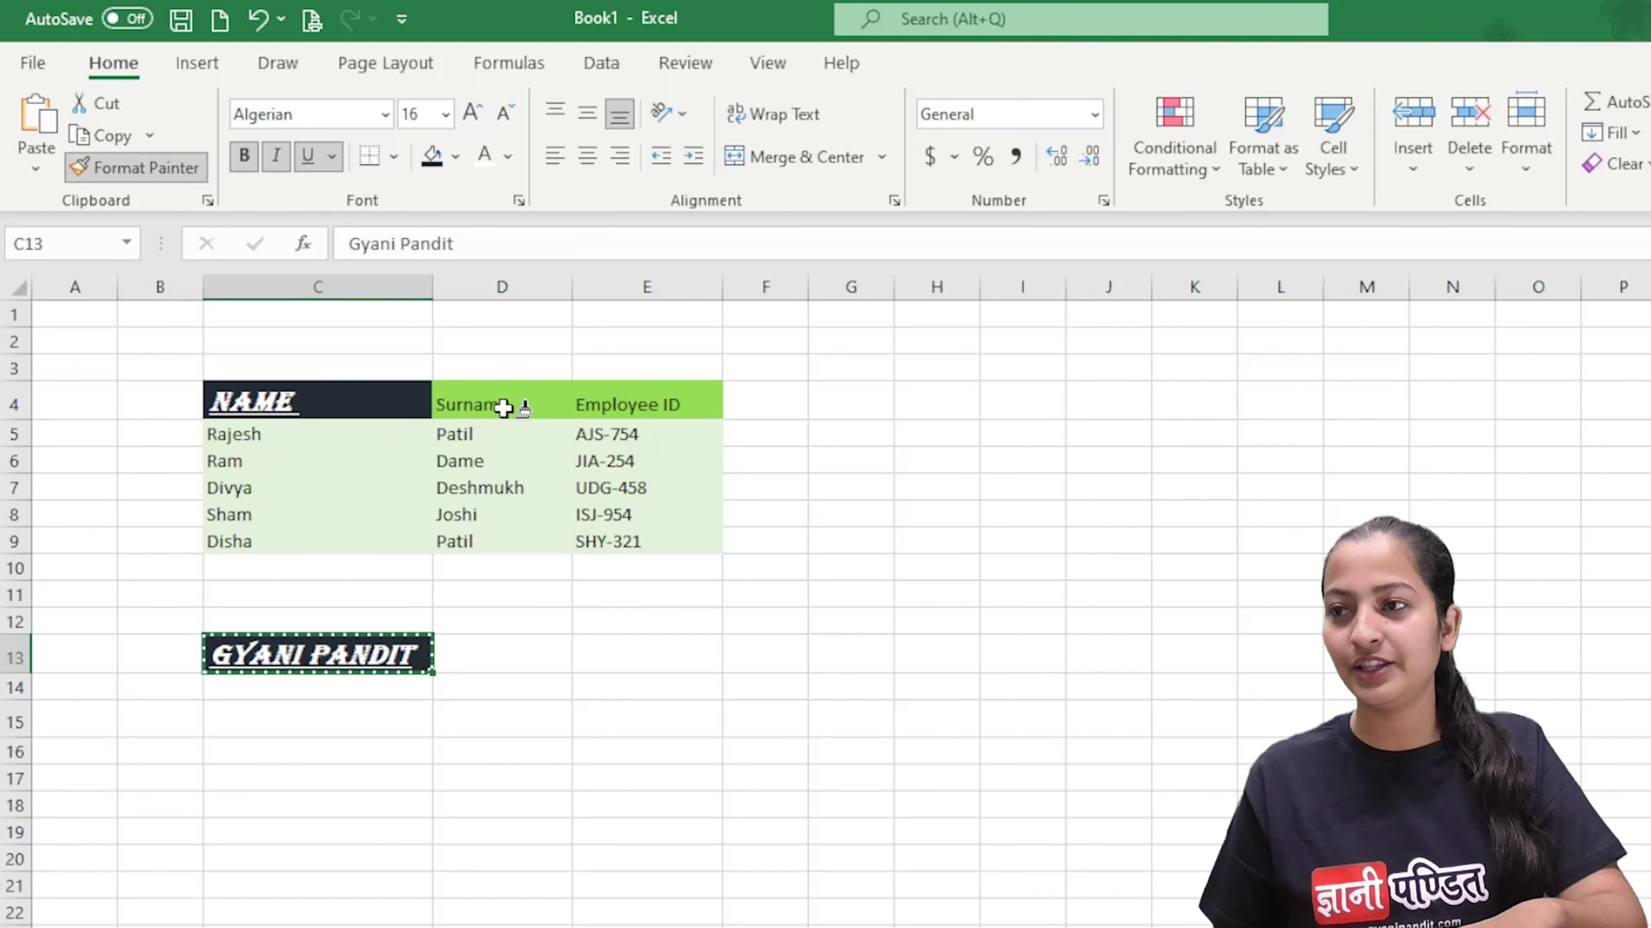
pyautogui.click(504, 406)
pyautogui.click(650, 403)
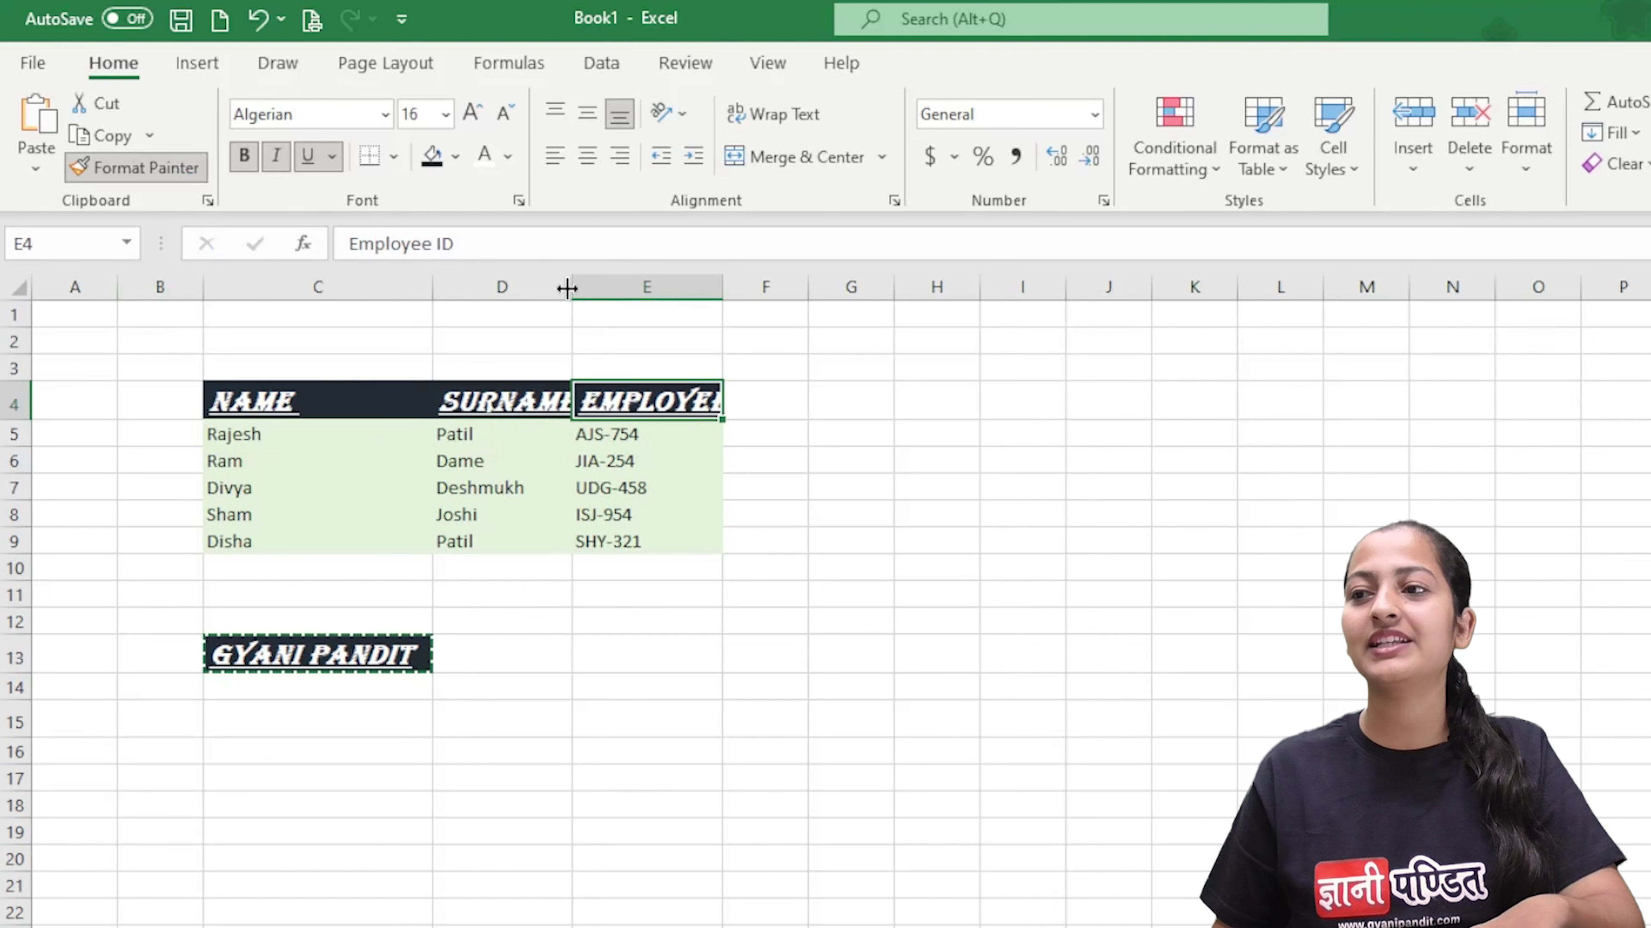
# Widen columns D and E to show SURNAME and EMPLOYEE ID, then turn off Format Painter.
pyautogui.moveTo(570, 287); pyautogui.dragTo(678, 287)
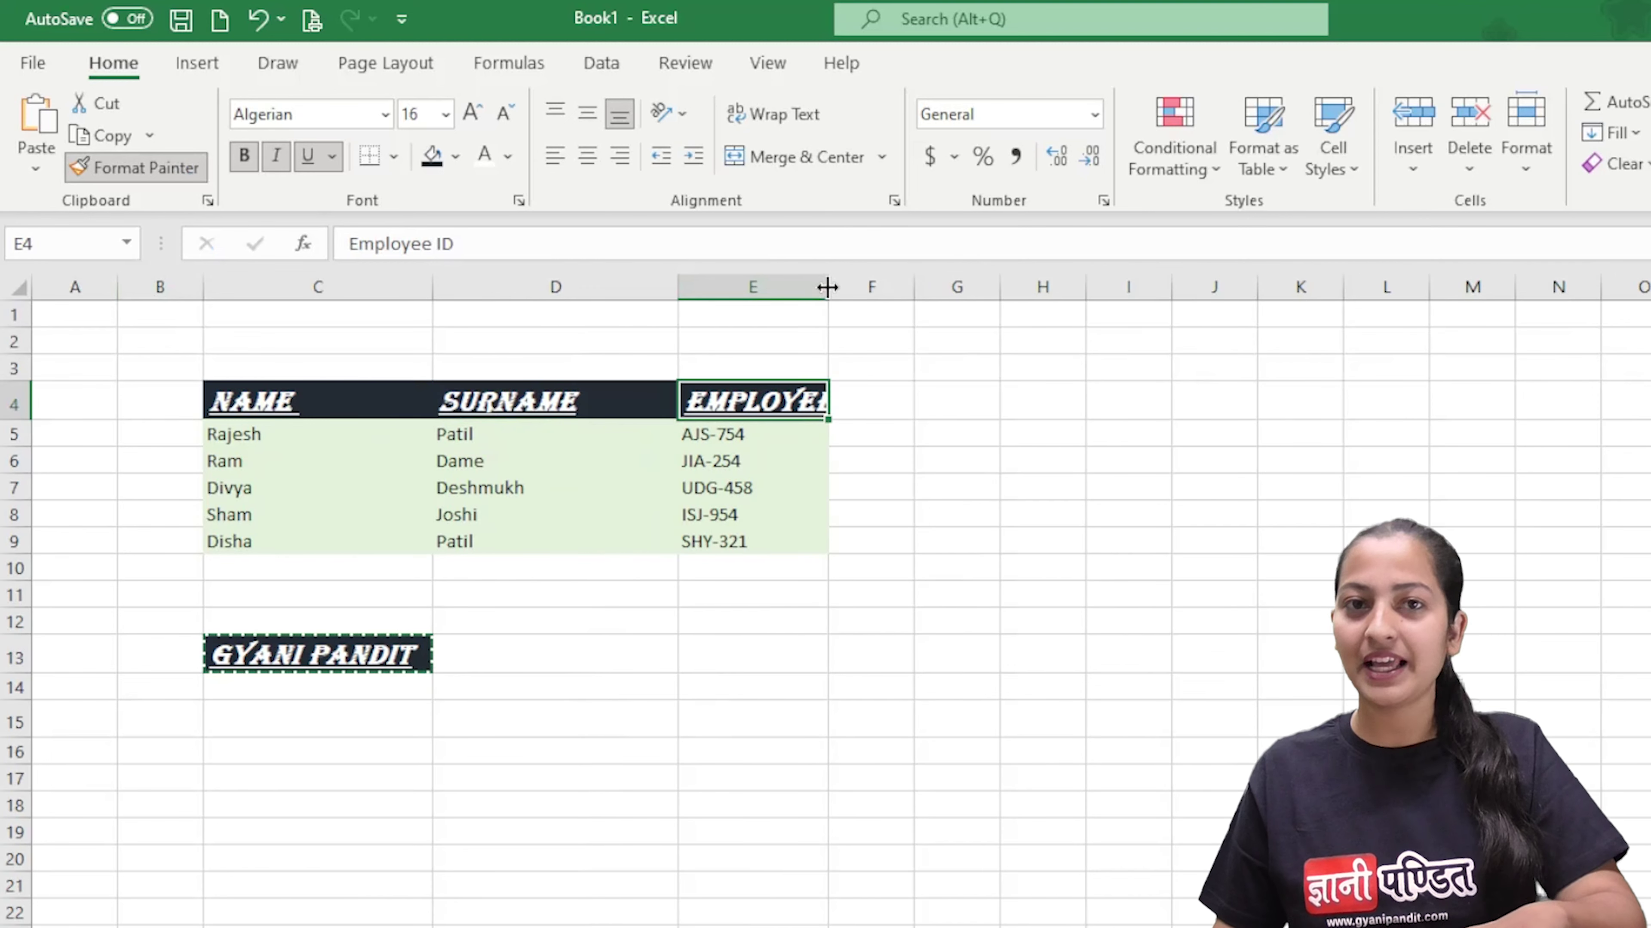
pyautogui.moveTo(827, 287); pyautogui.dragTo(910, 287)
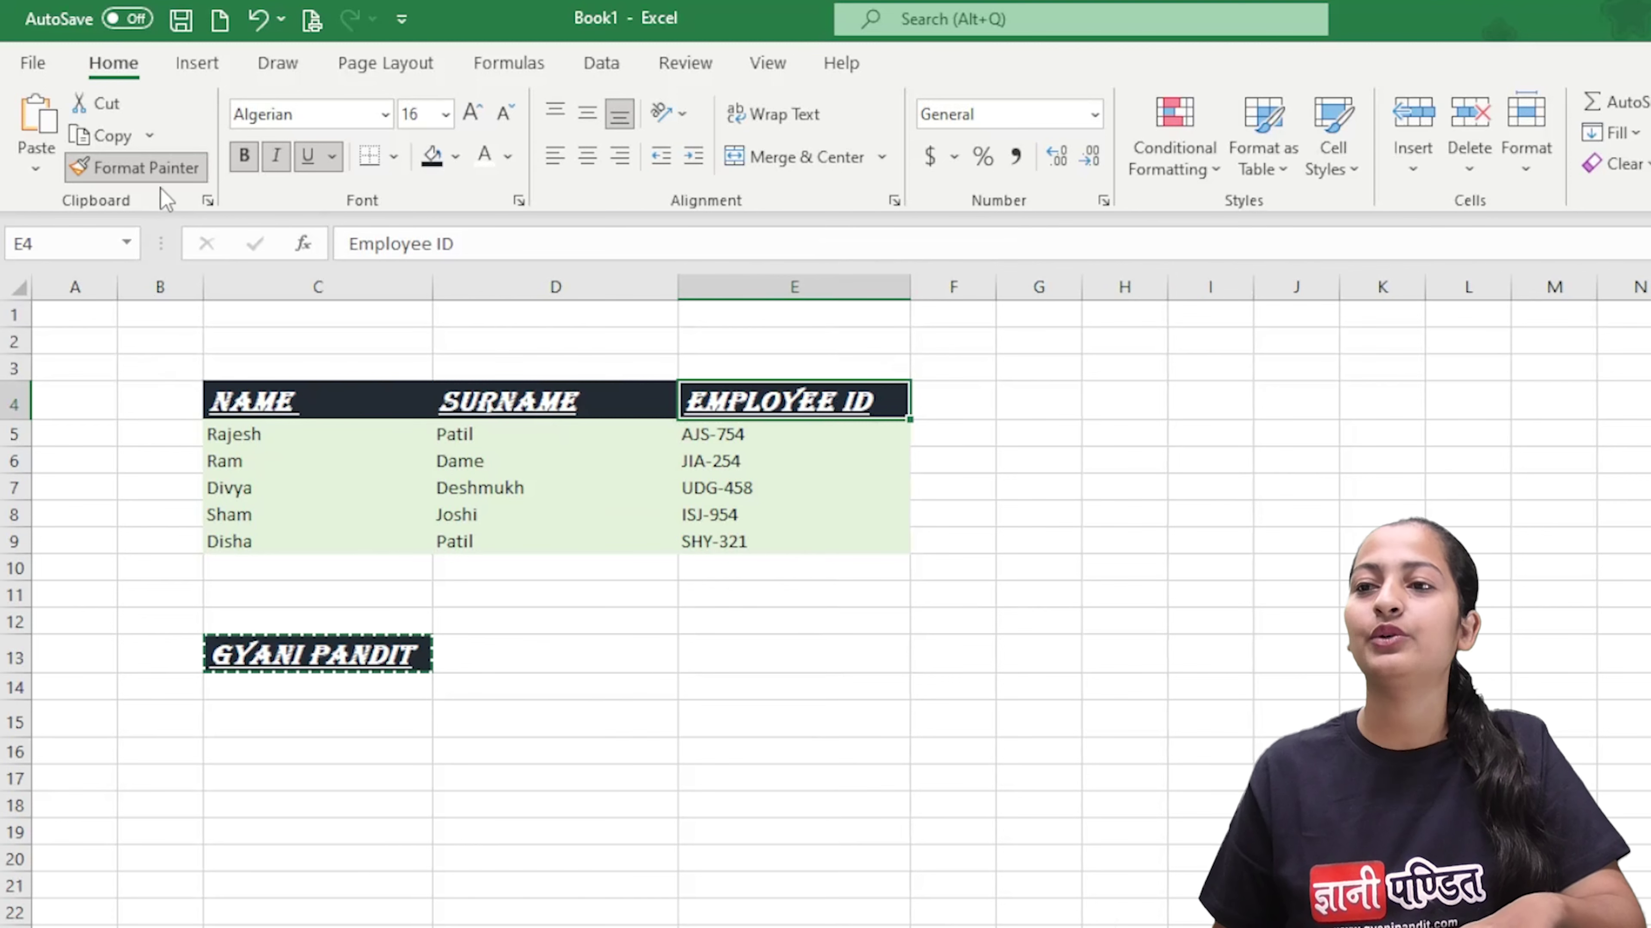
pyautogui.click(174, 170)
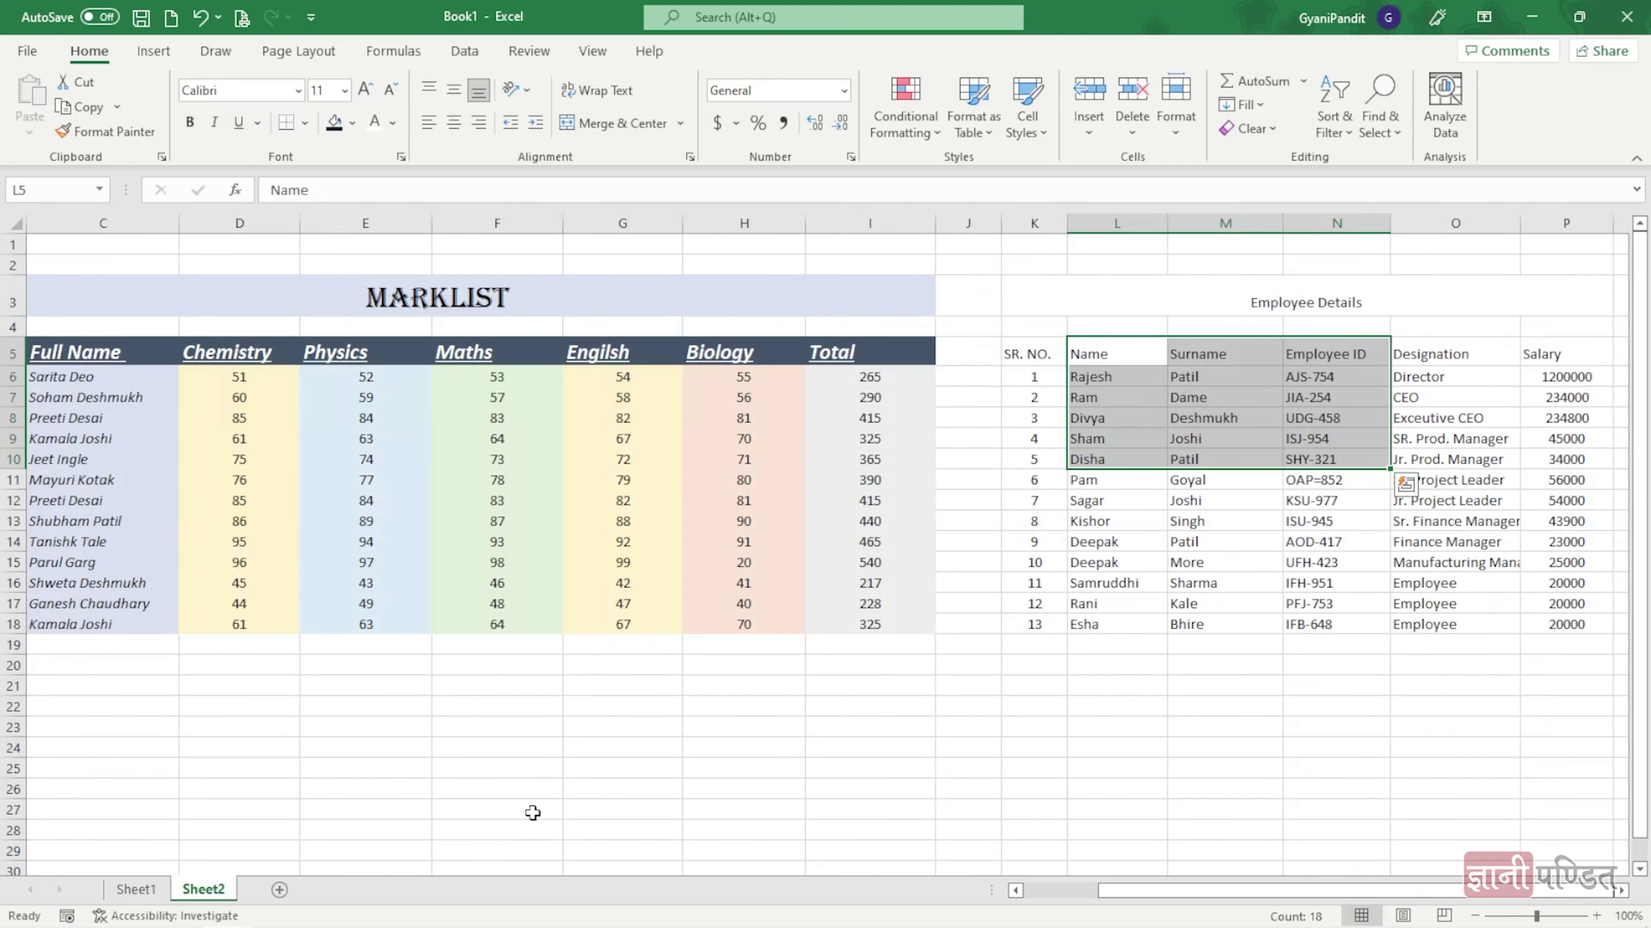
# Paint the MARKLIST table formatting from B3:I18 onto the Employee Details table in K3:P18.
pyautogui.click(729, 747)
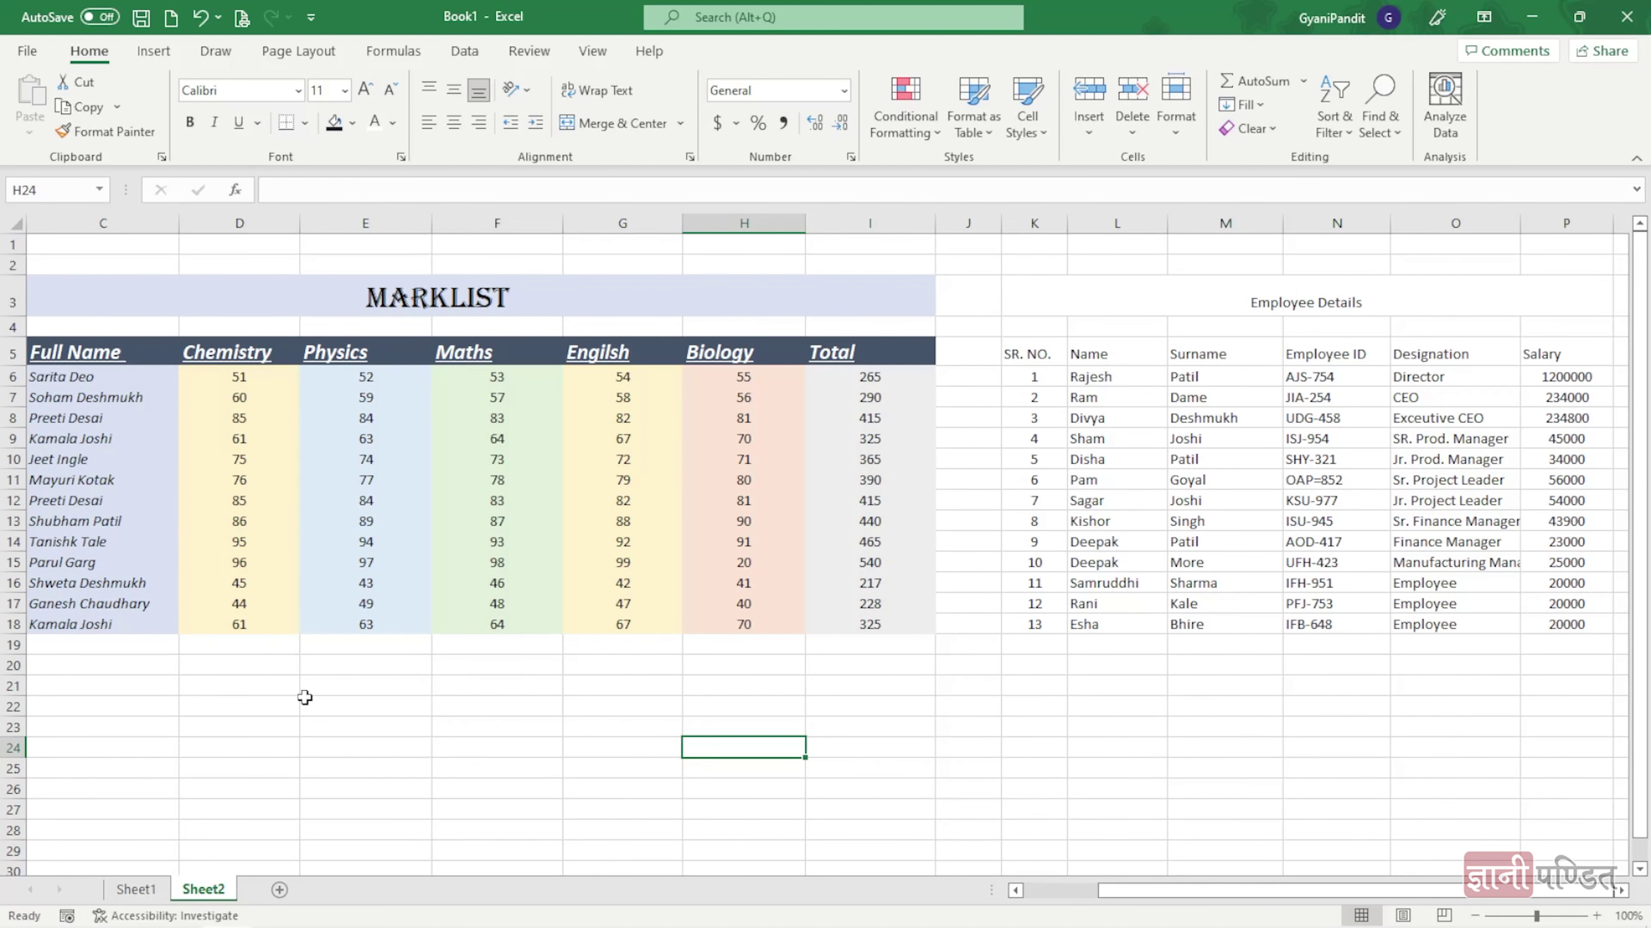
pyautogui.moveTo(1106, 902); pyautogui.dragTo(1084, 904)
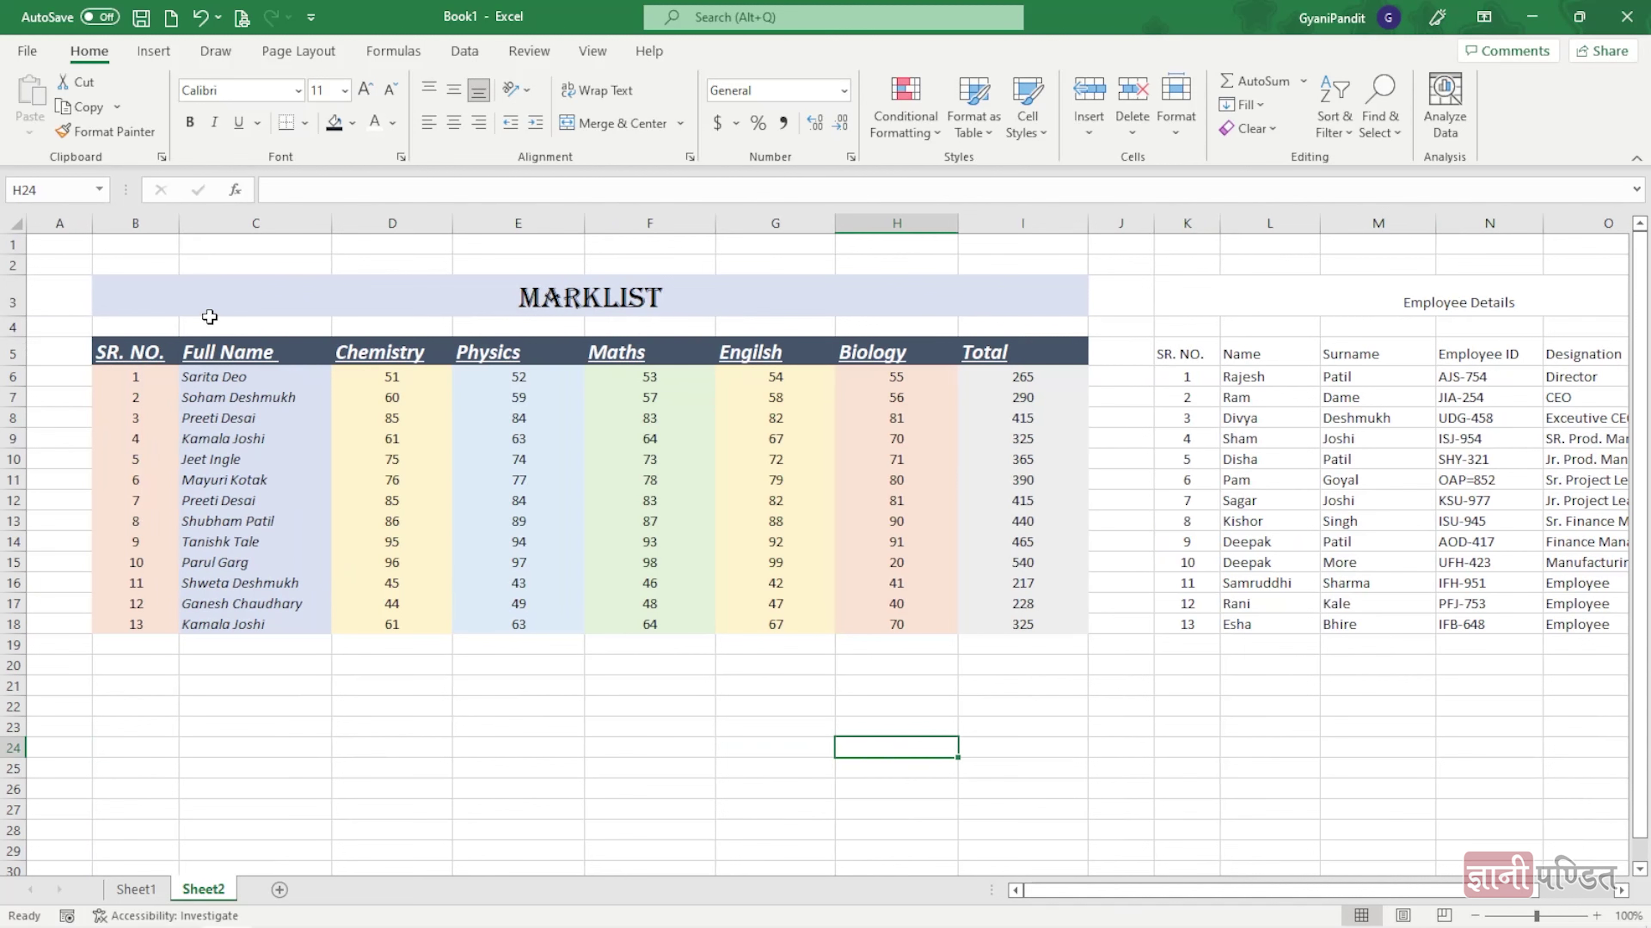
pyautogui.moveTo(1351, 900); pyautogui.dragTo(1494, 896)
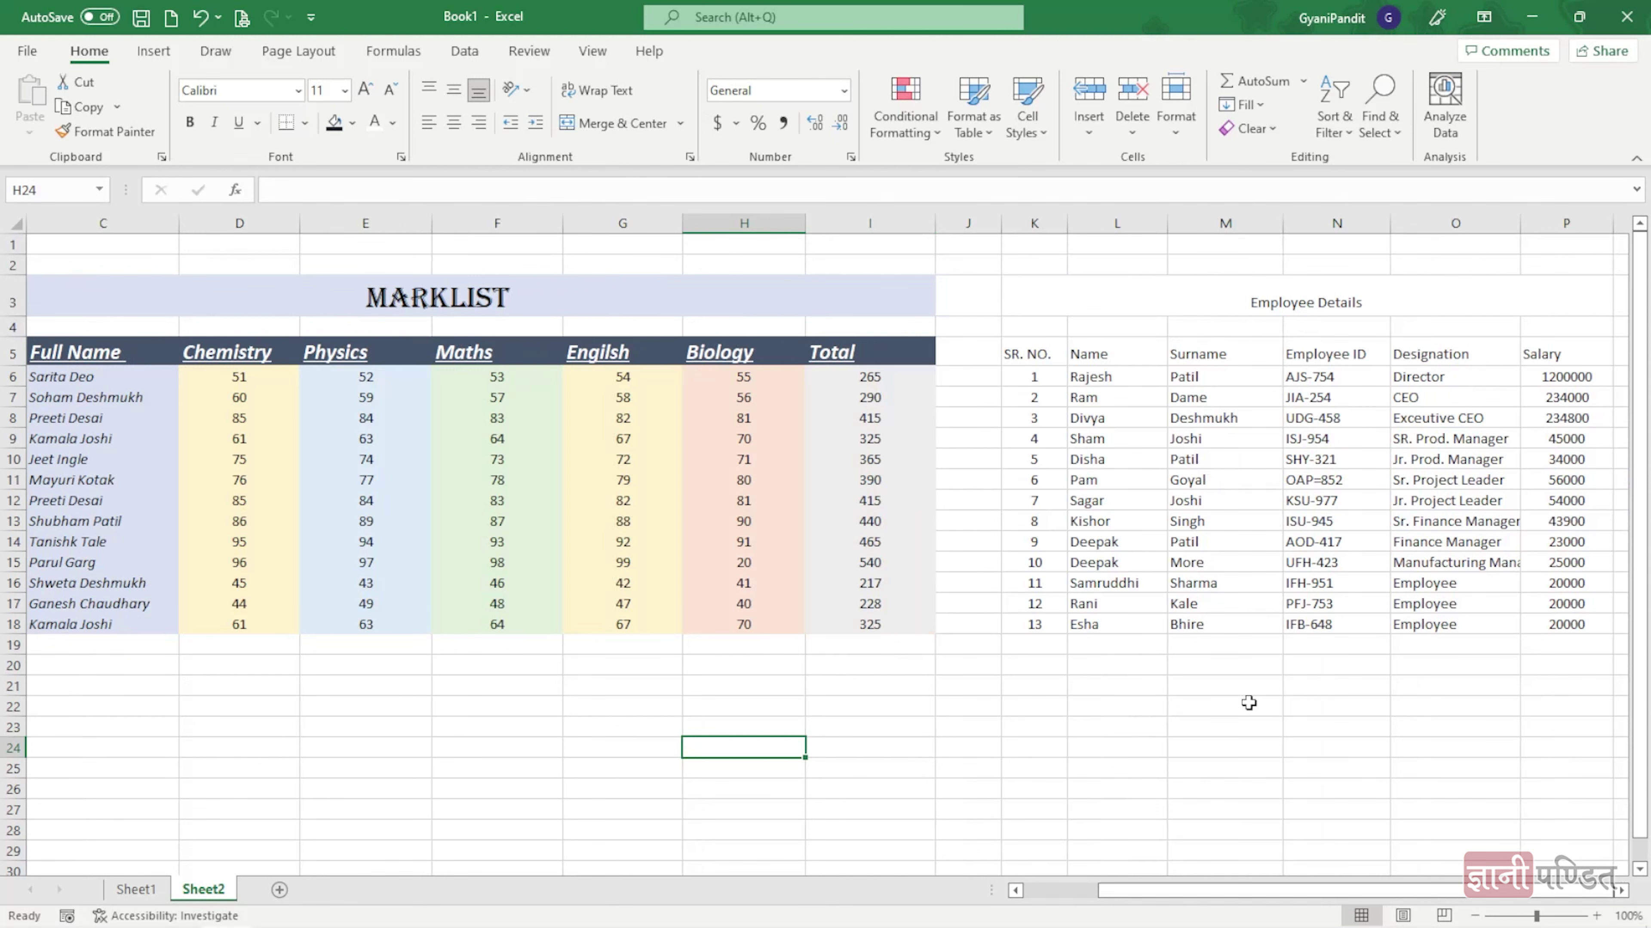
pyautogui.moveTo(1242, 907); pyautogui.dragTo(1059, 911)
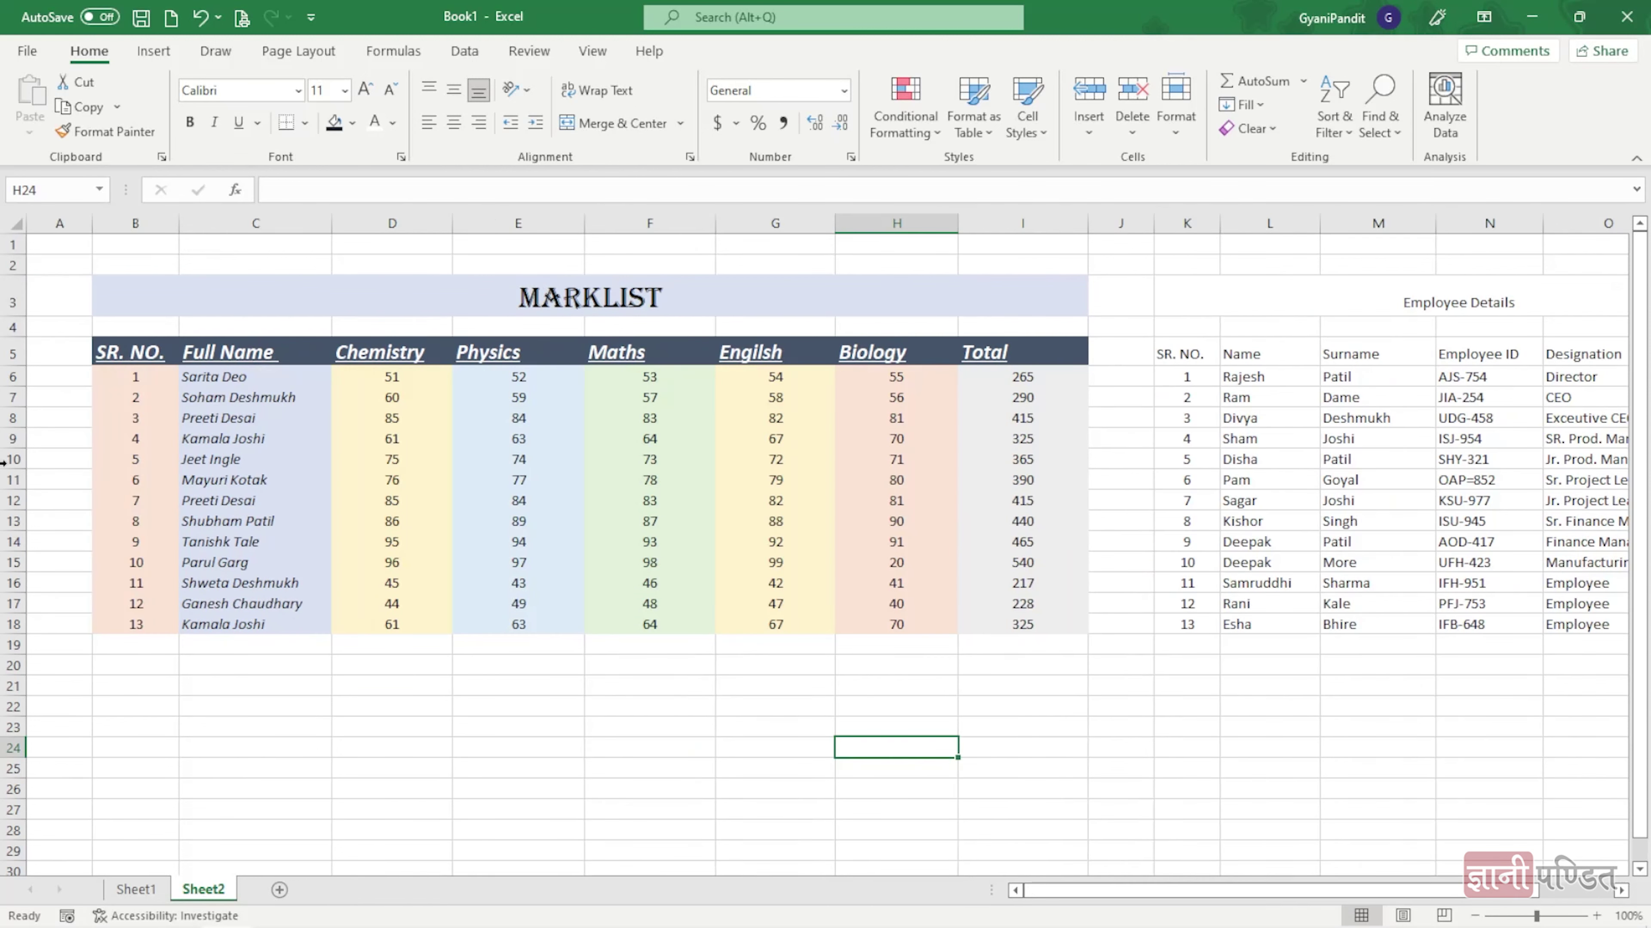
pyautogui.moveTo(176, 302); pyautogui.dragTo(715, 621)
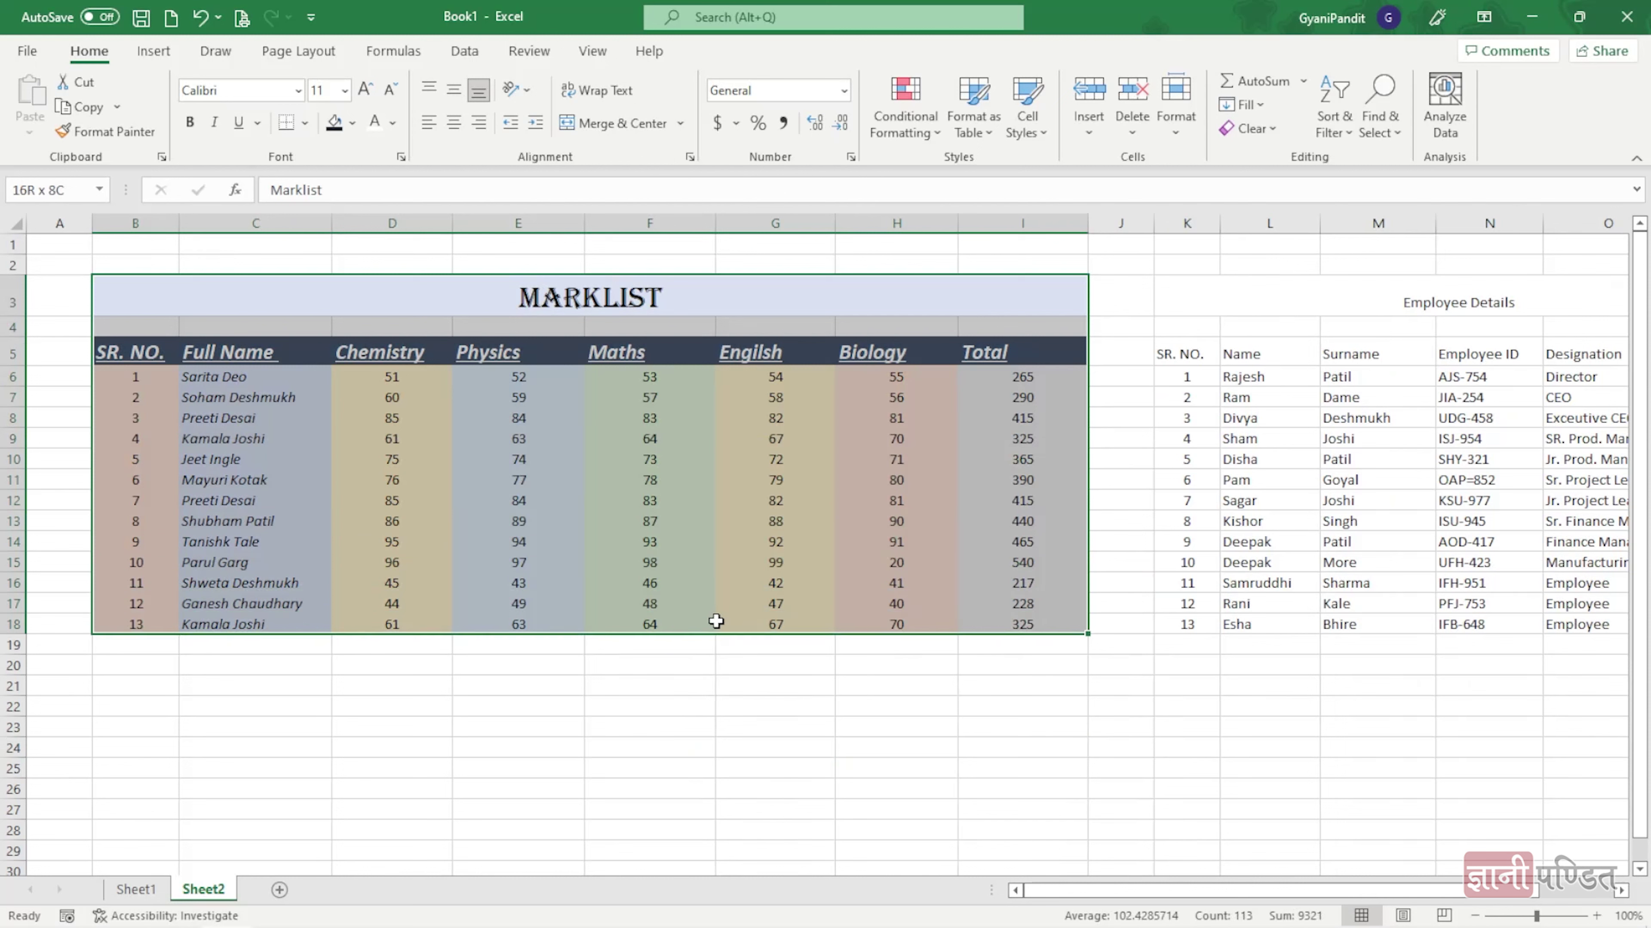
pyautogui.click(132, 135)
pyautogui.click(132, 136)
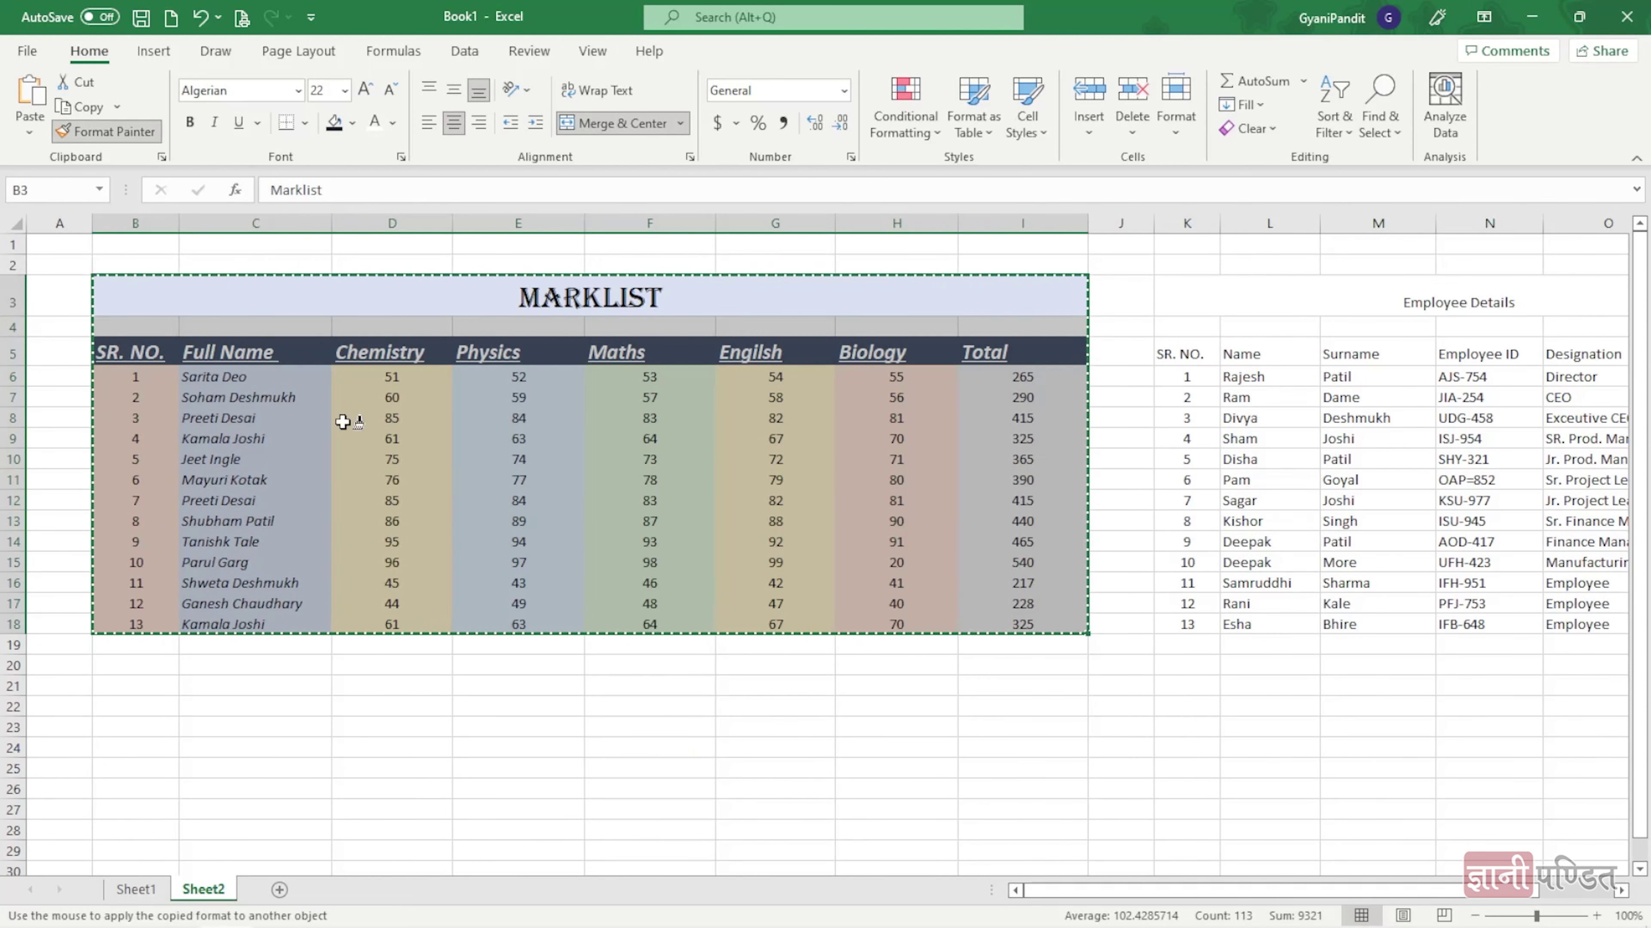
pyautogui.moveTo(1163, 891); pyautogui.dragTo(1238, 891)
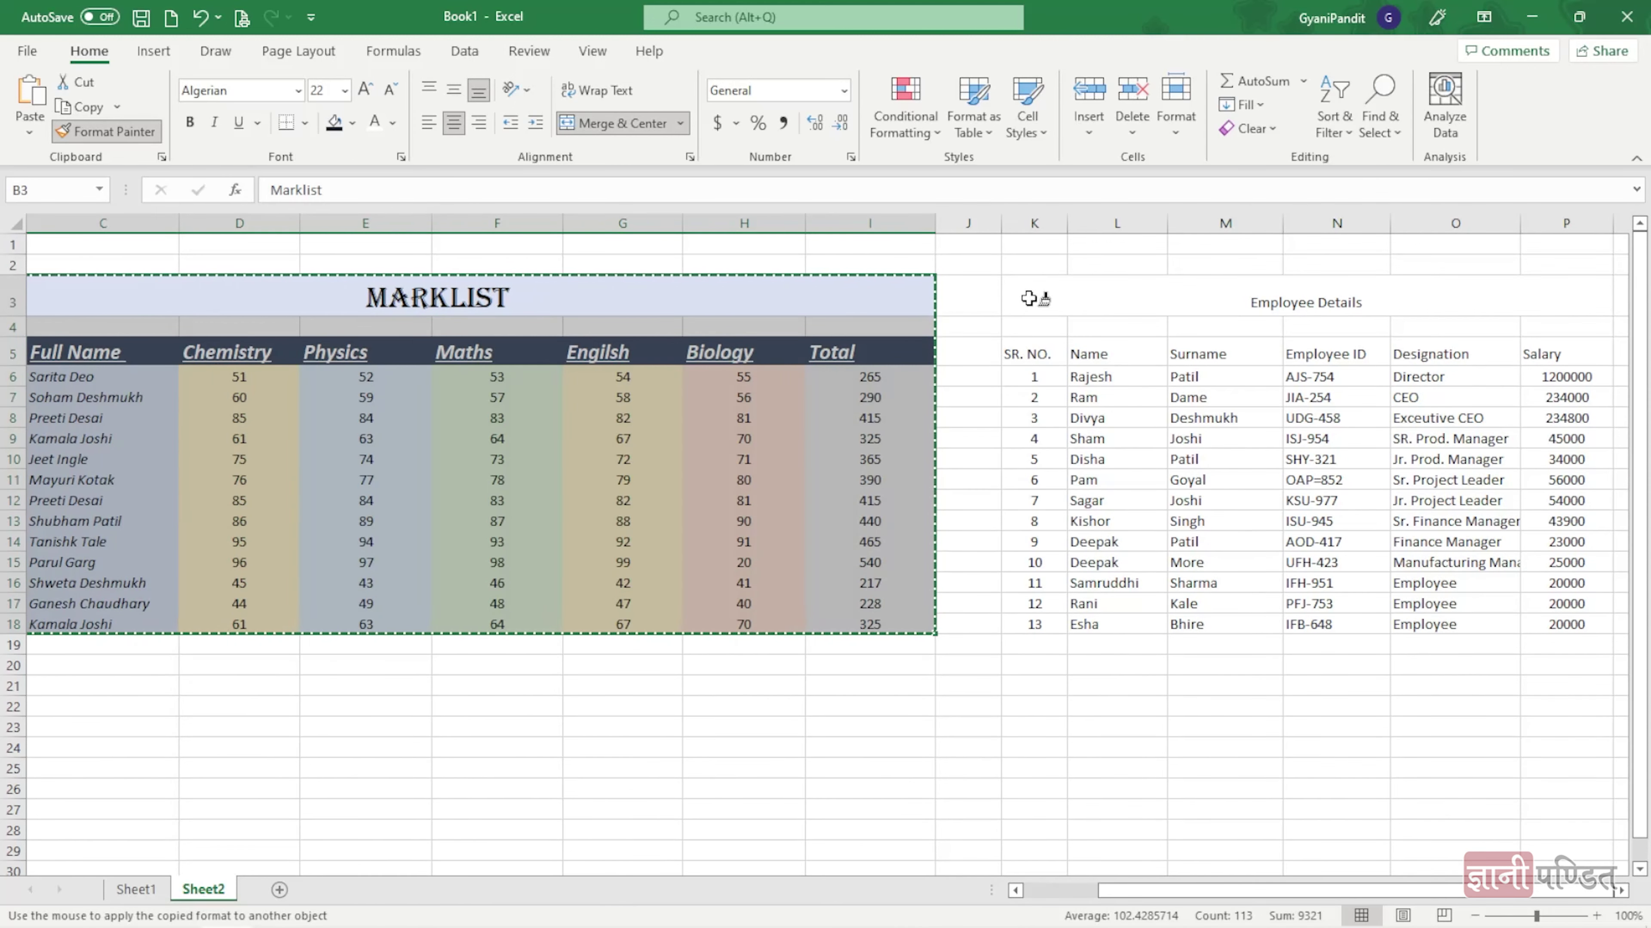
pyautogui.moveTo(1029, 298); pyautogui.dragTo(1434, 626)
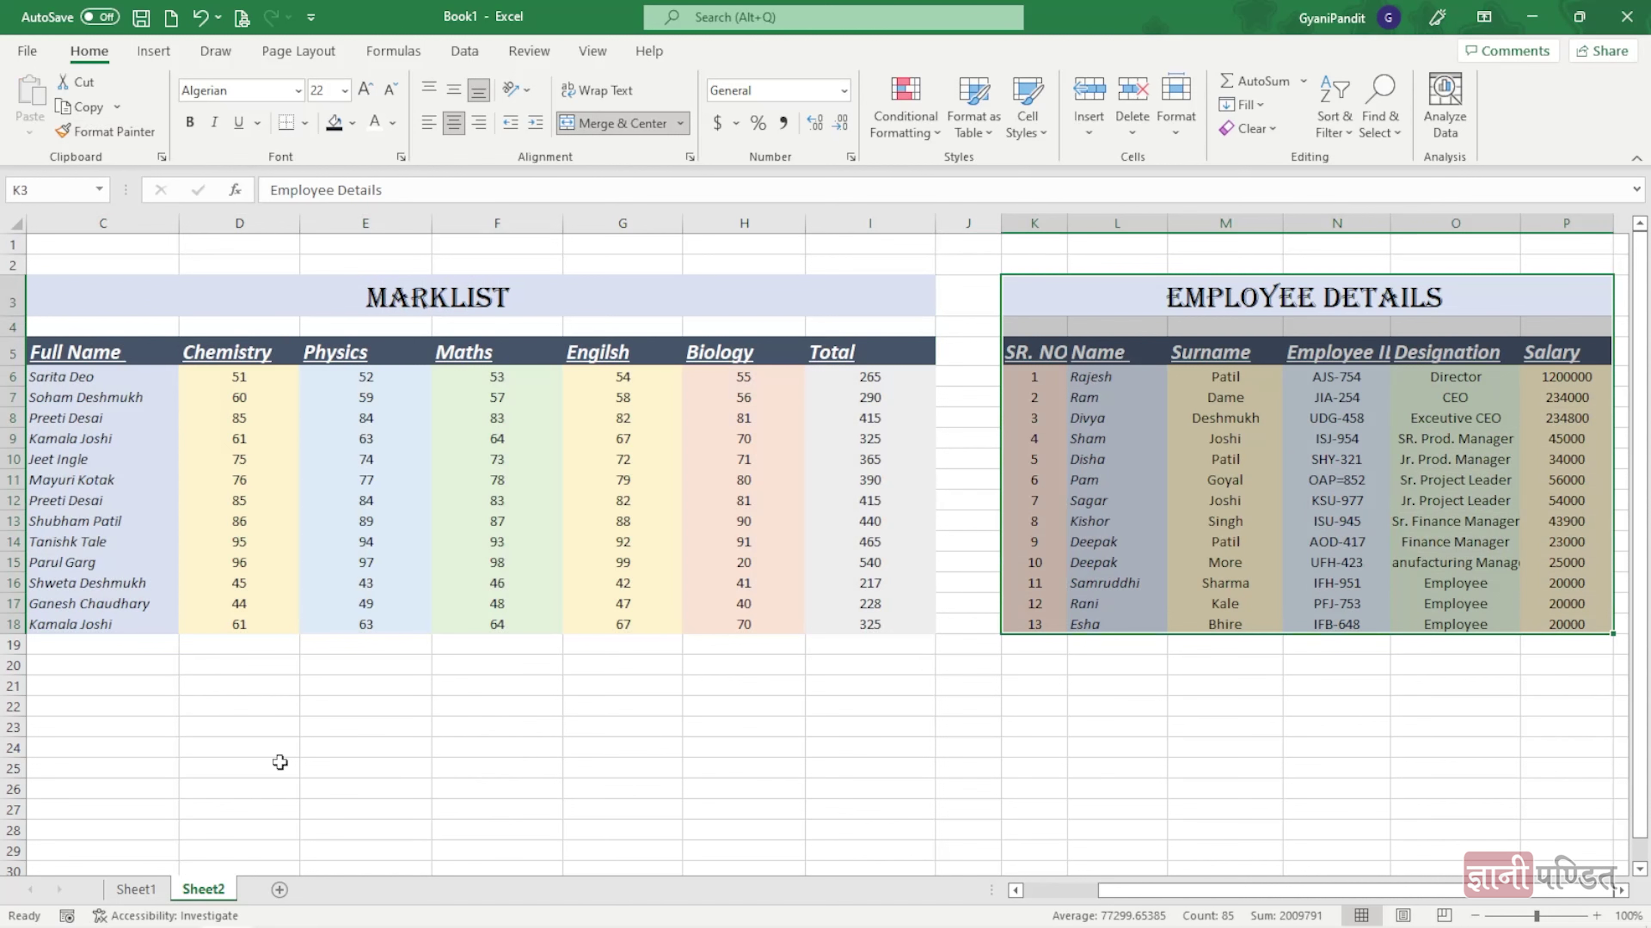
pyautogui.moveTo(1105, 891); pyautogui.dragTo(1030, 890)
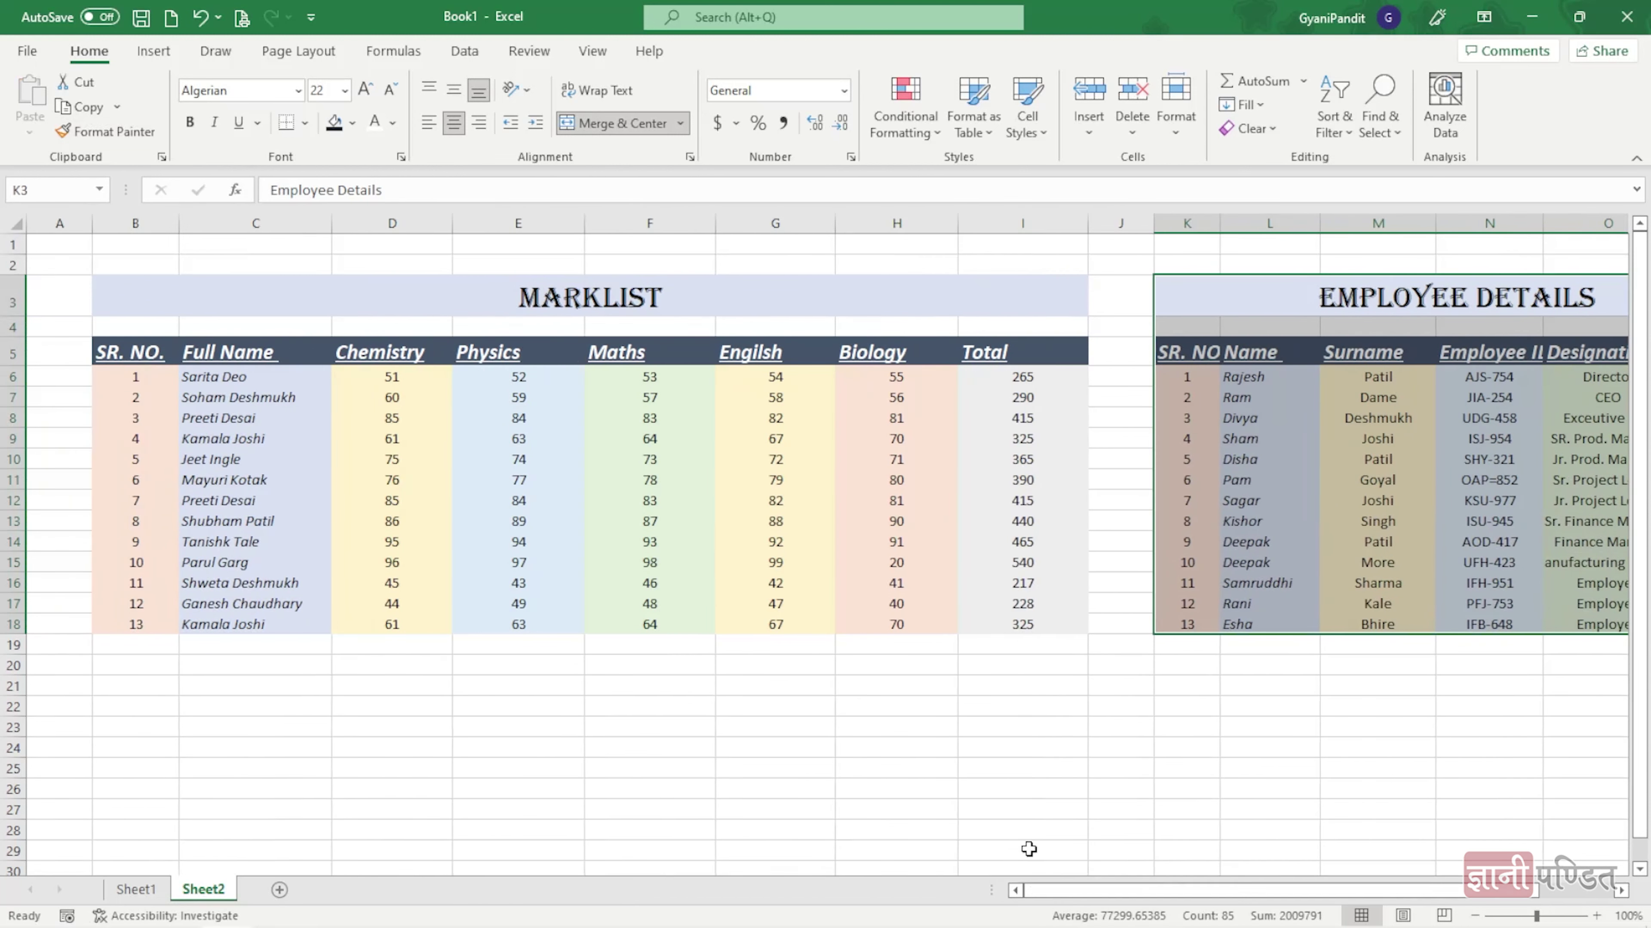
pyautogui.click(863, 692)
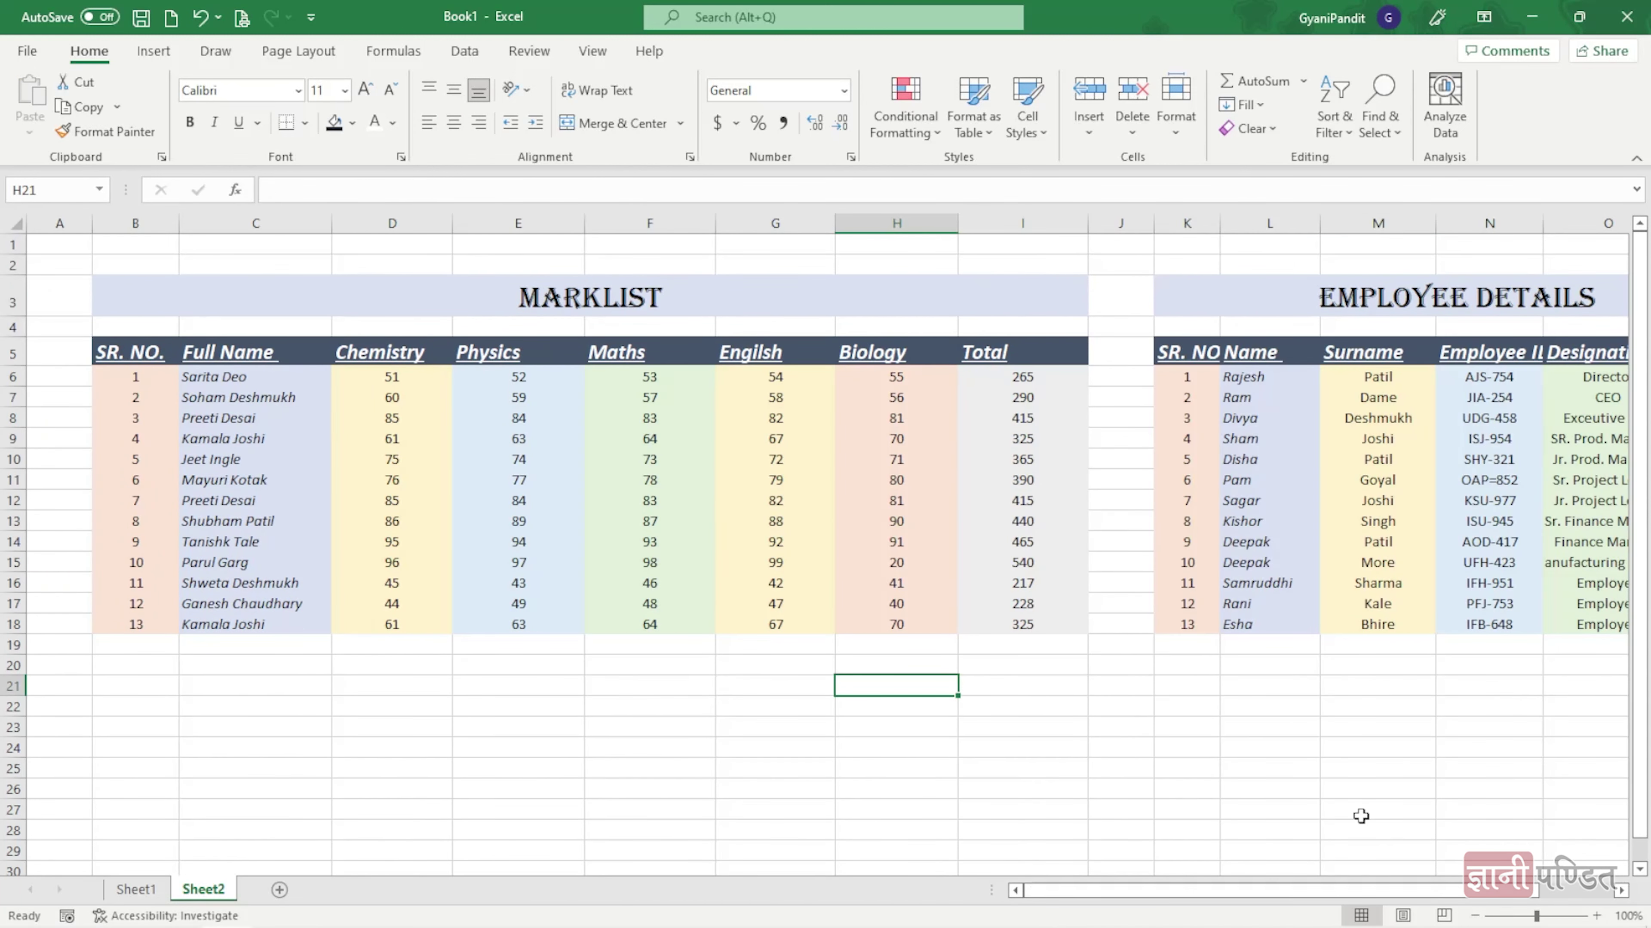
# Fit columns K–P to the Employee Details entries and return to cell A1.
pyautogui.moveTo(1210, 892); pyautogui.dragTo(1283, 894)
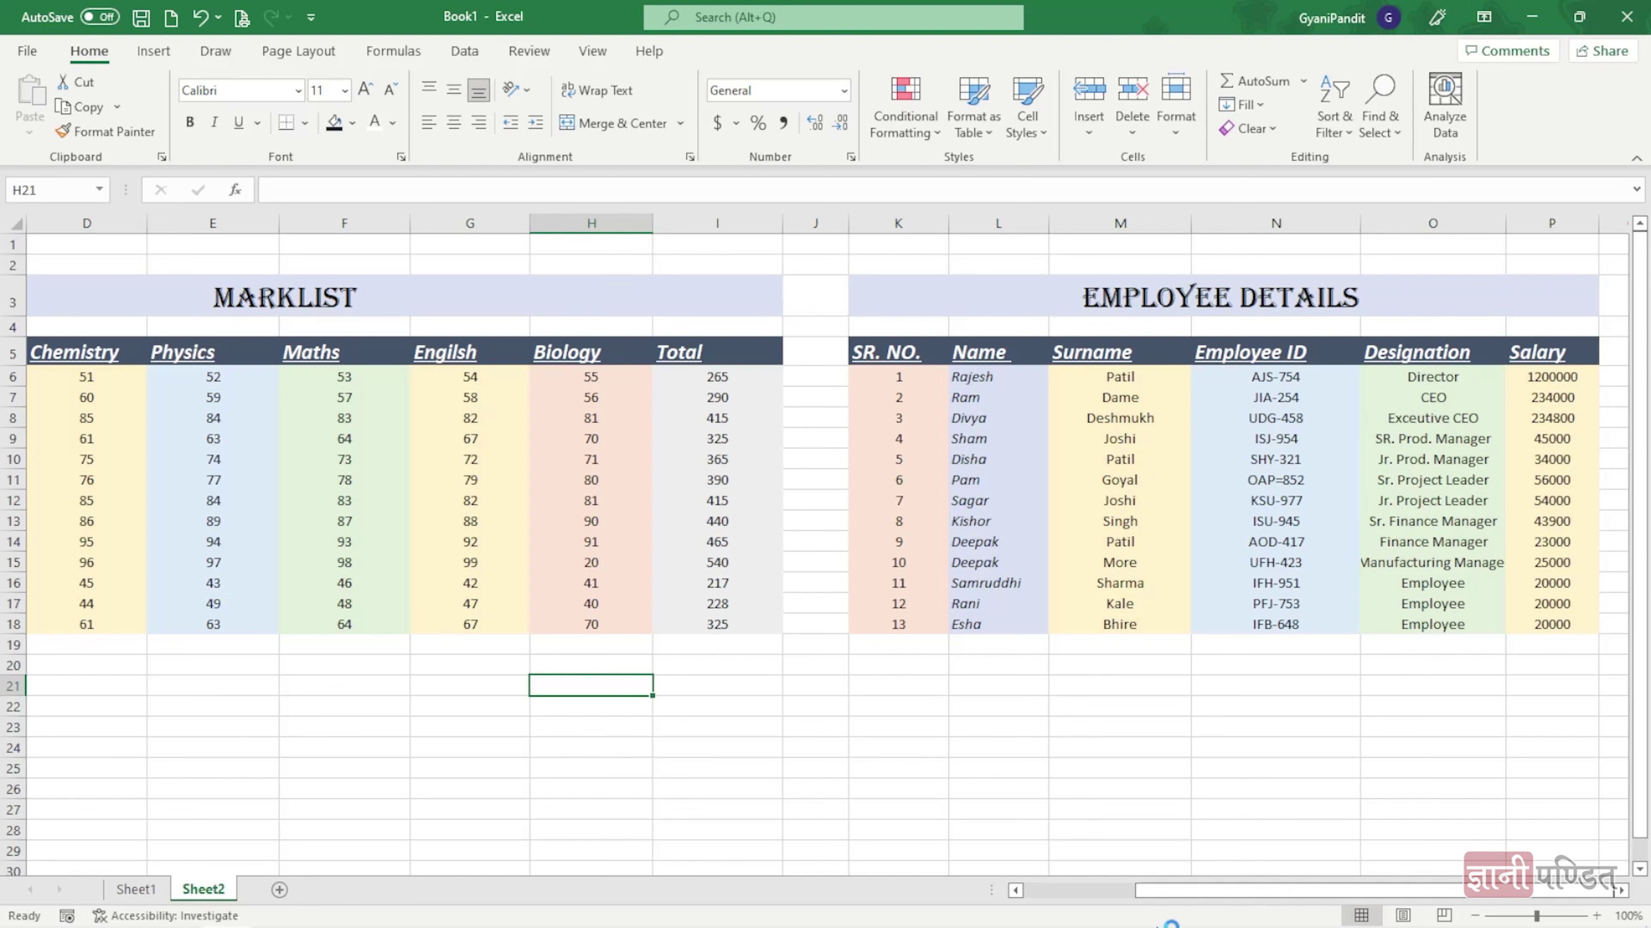
pyautogui.moveTo(1157, 891); pyautogui.dragTo(1040, 891)
pyautogui.click(314, 310)
pyautogui.hotkey('ctrl', 'Home')
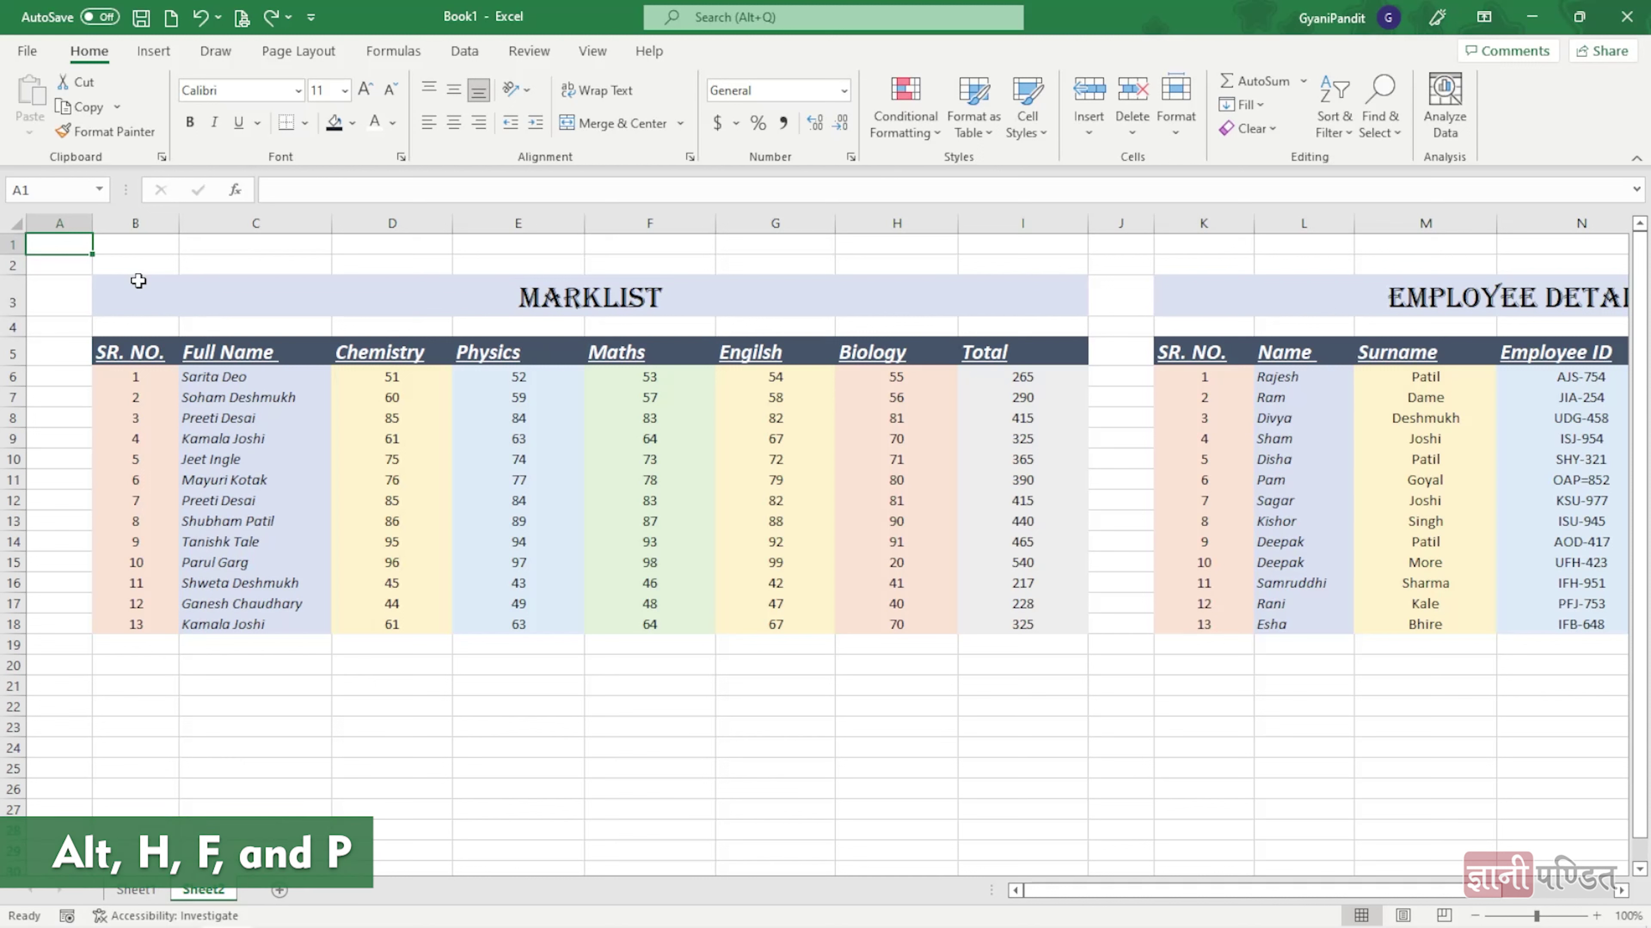
# Paint the MARKLIST title style onto B20 using Alt+H+F+P and type 'Gyani Pandit' there.
pyautogui.click(240, 302)
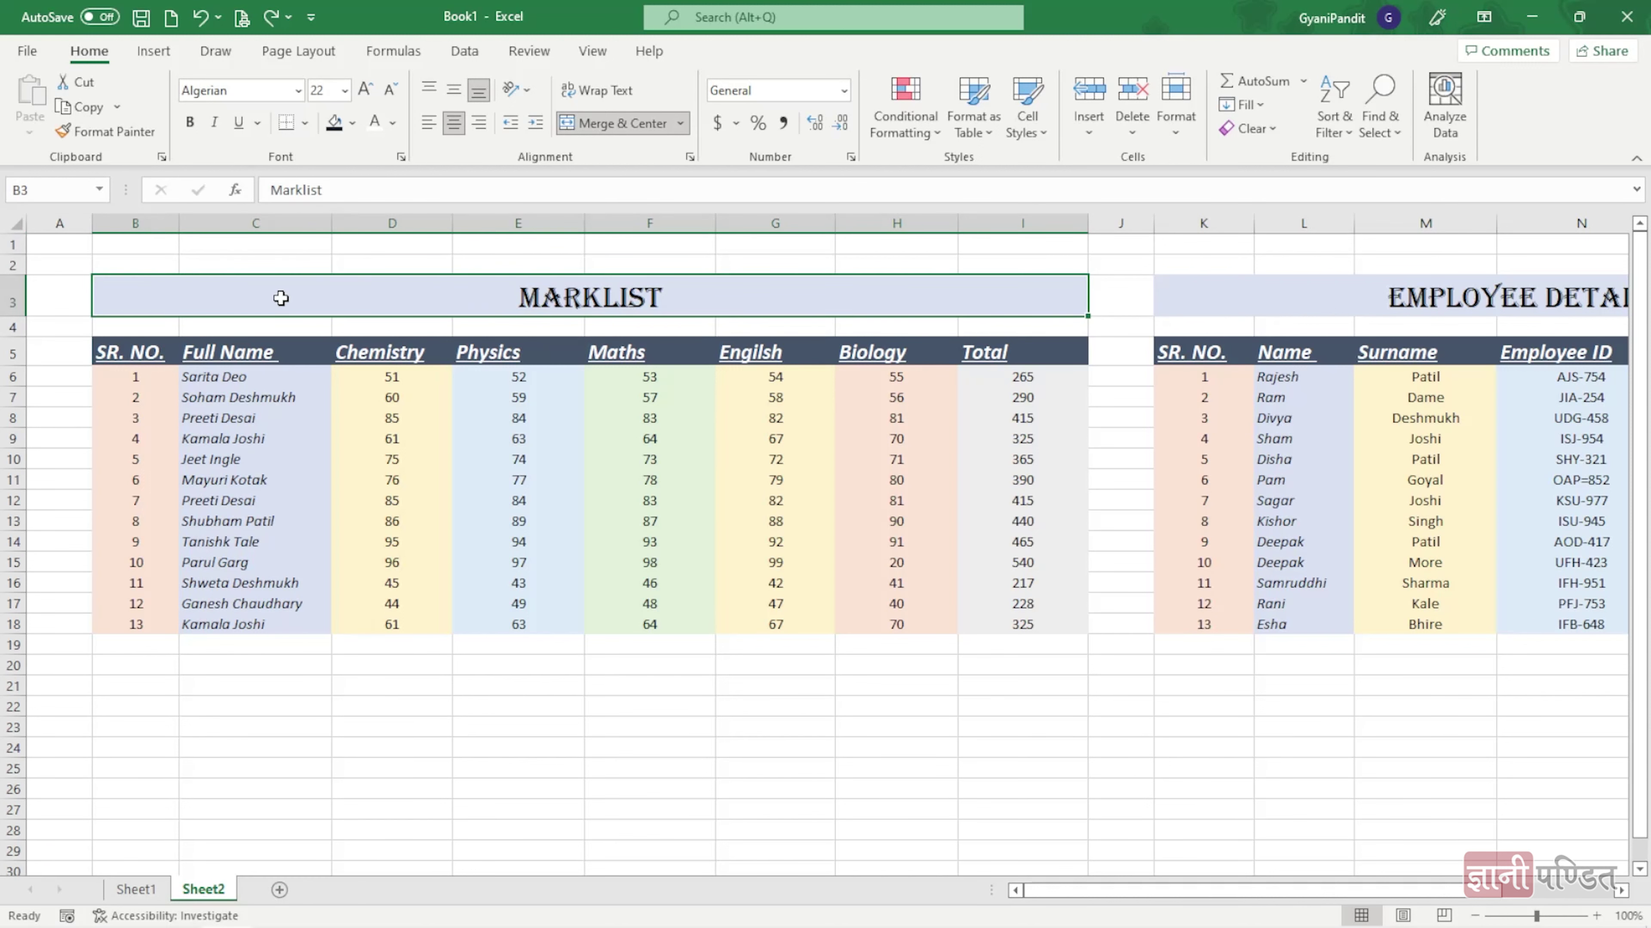
pyautogui.press('alt')
pyautogui.press('h')
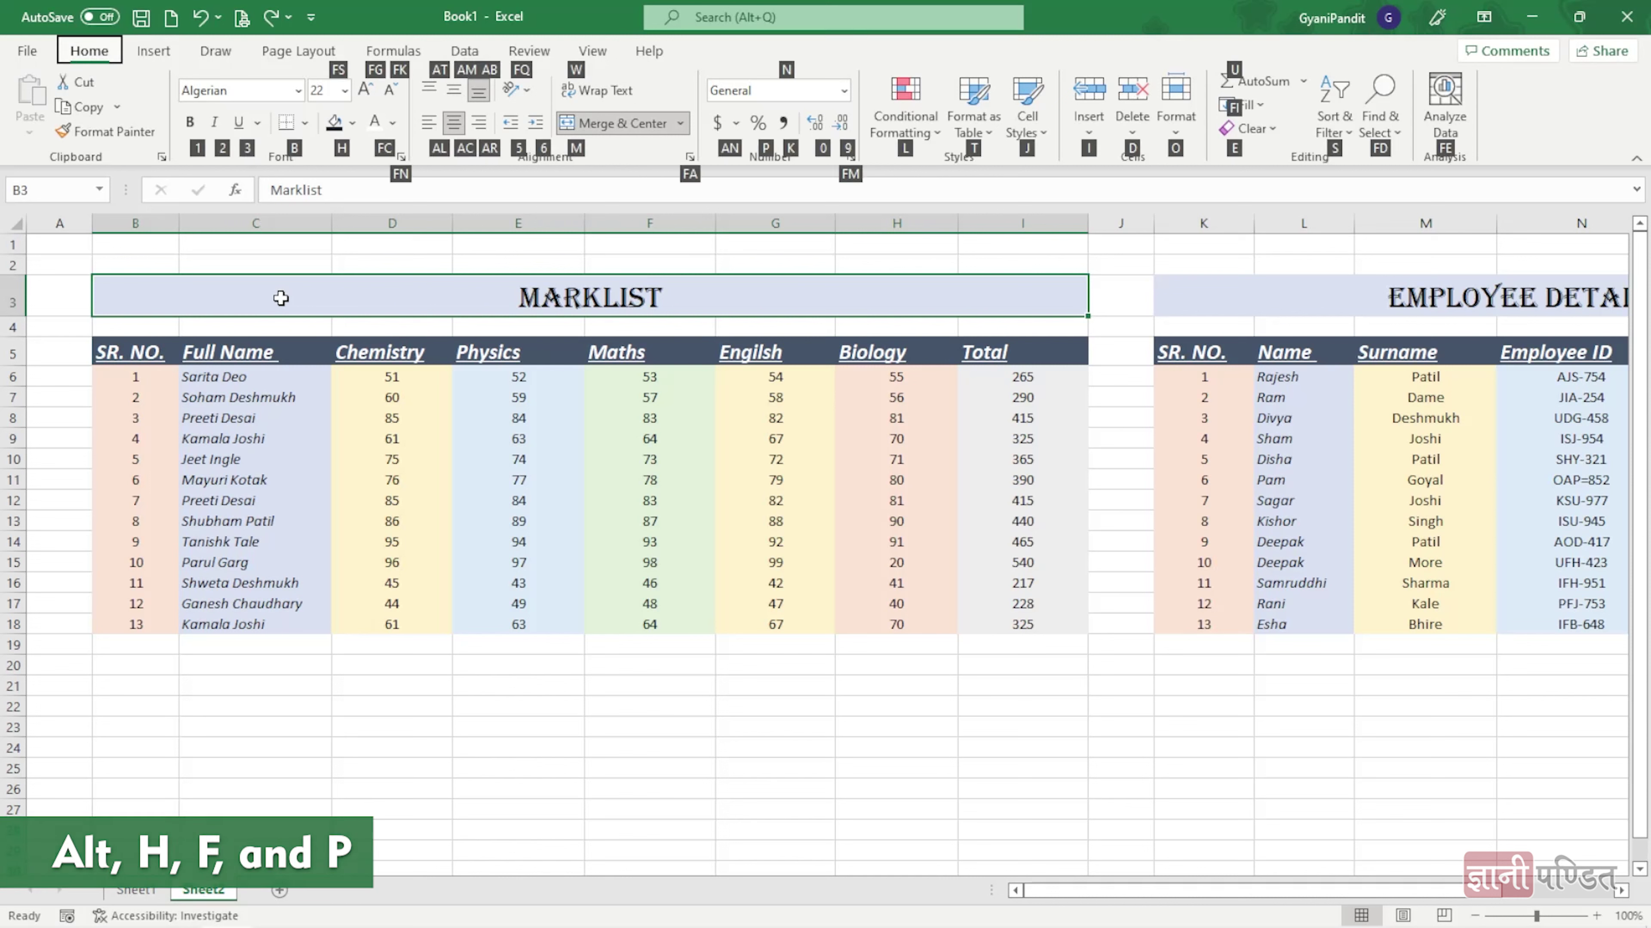
pyautogui.press('f')
pyautogui.press('p')
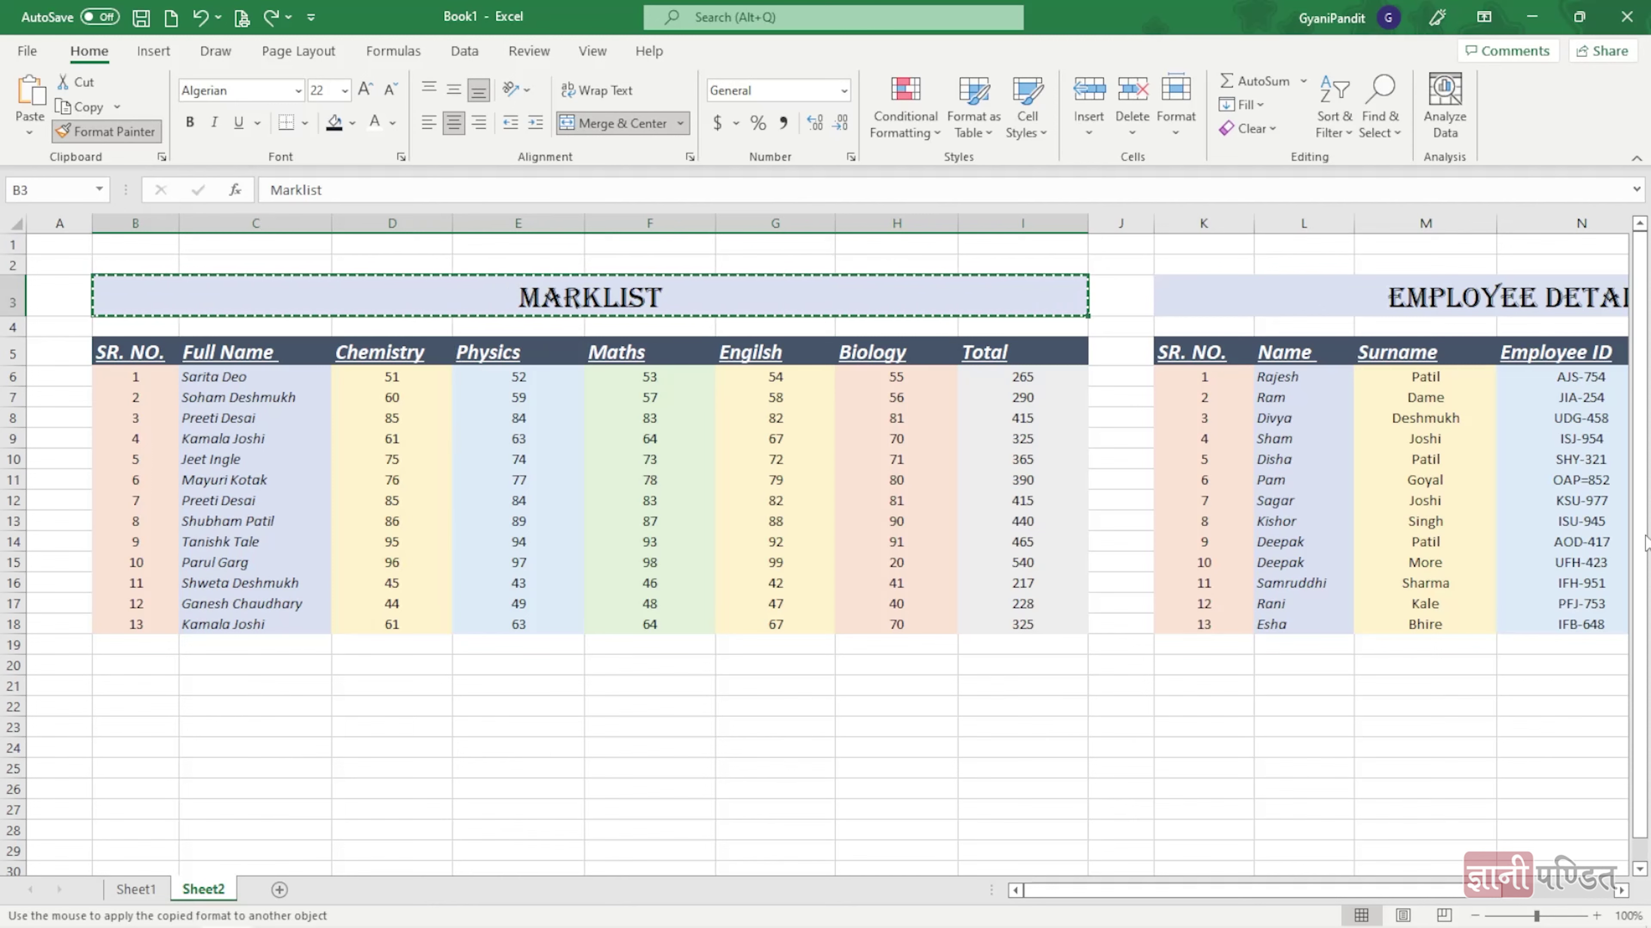
pyautogui.scroll(-1, 1645, 533)
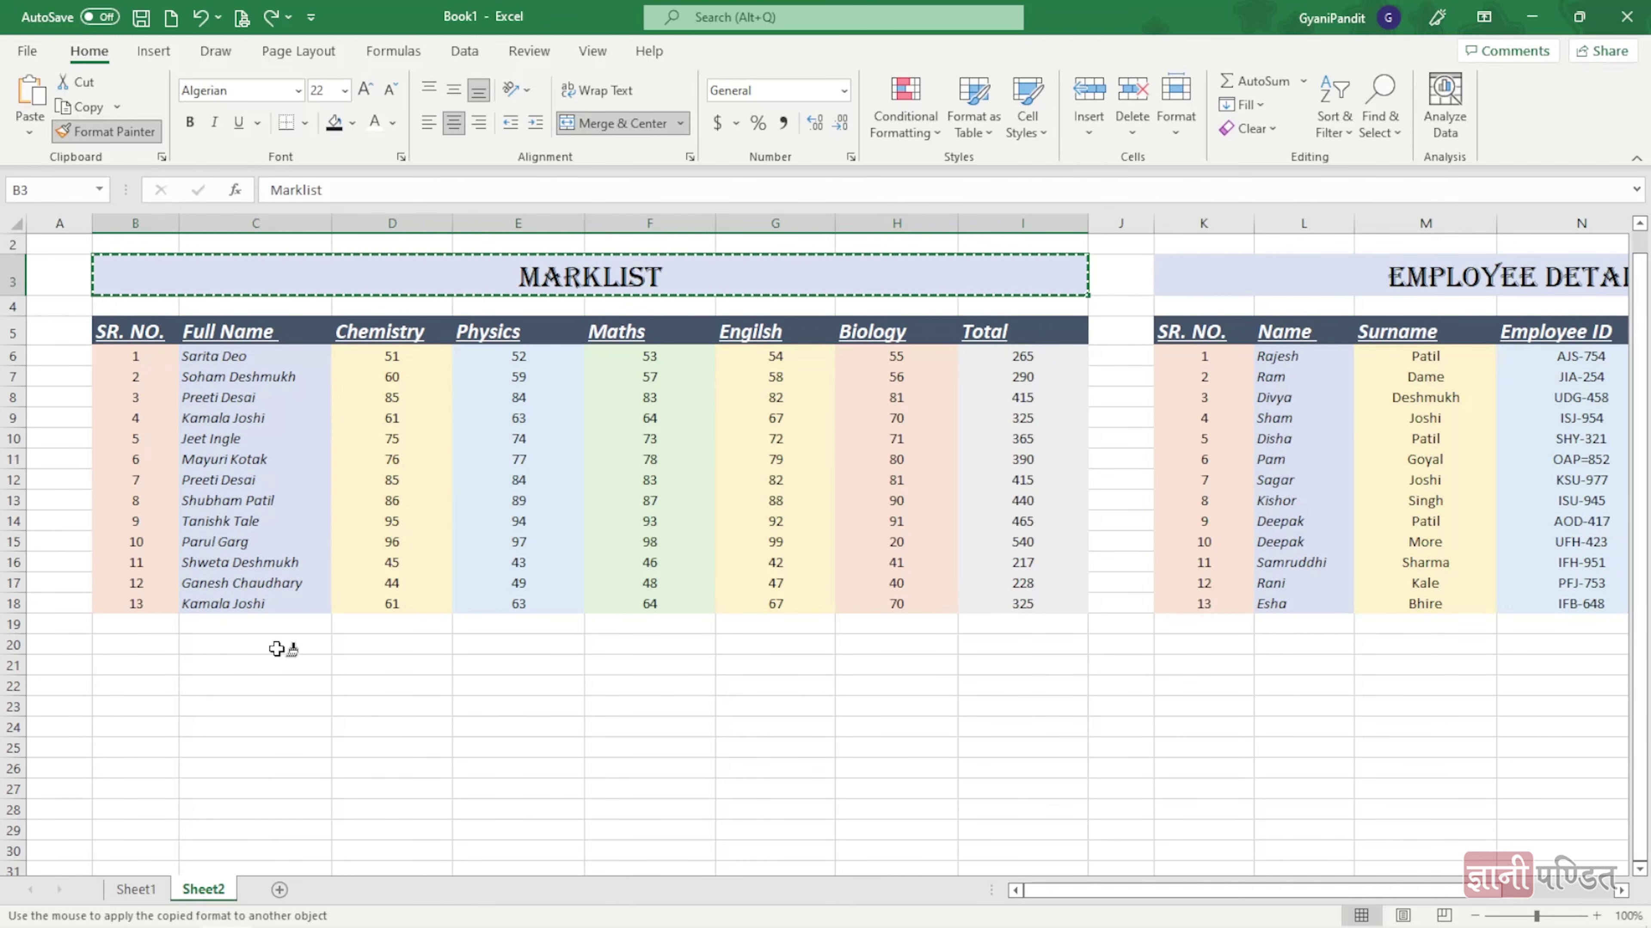
pyautogui.click(149, 643)
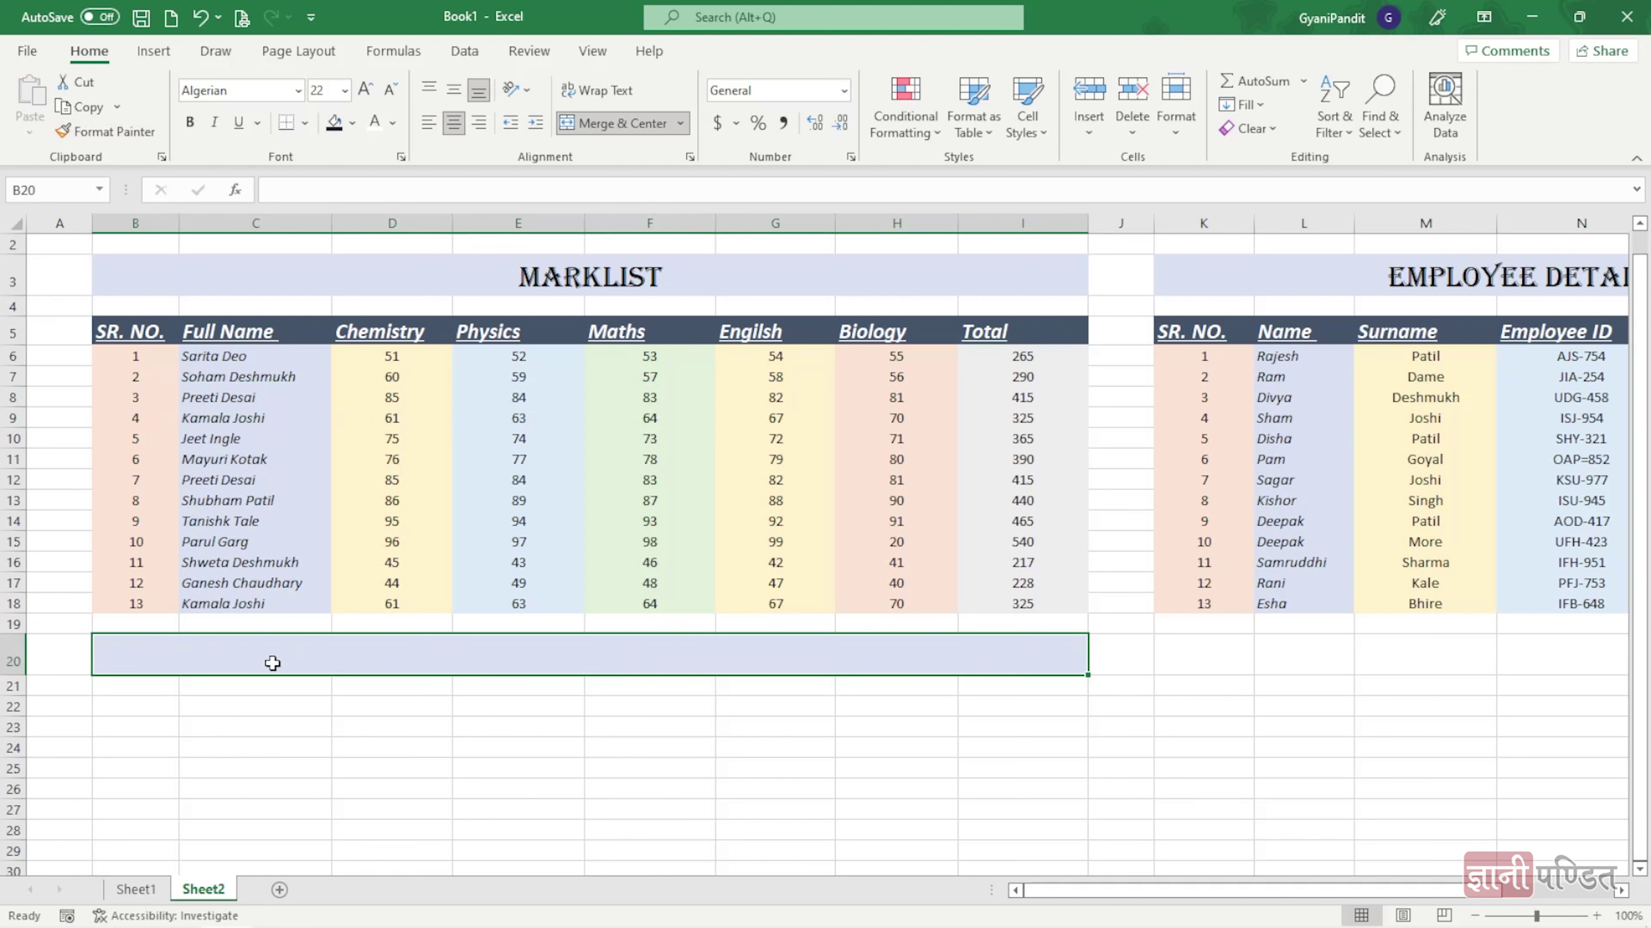
pyautogui.doubleClick(569, 655)
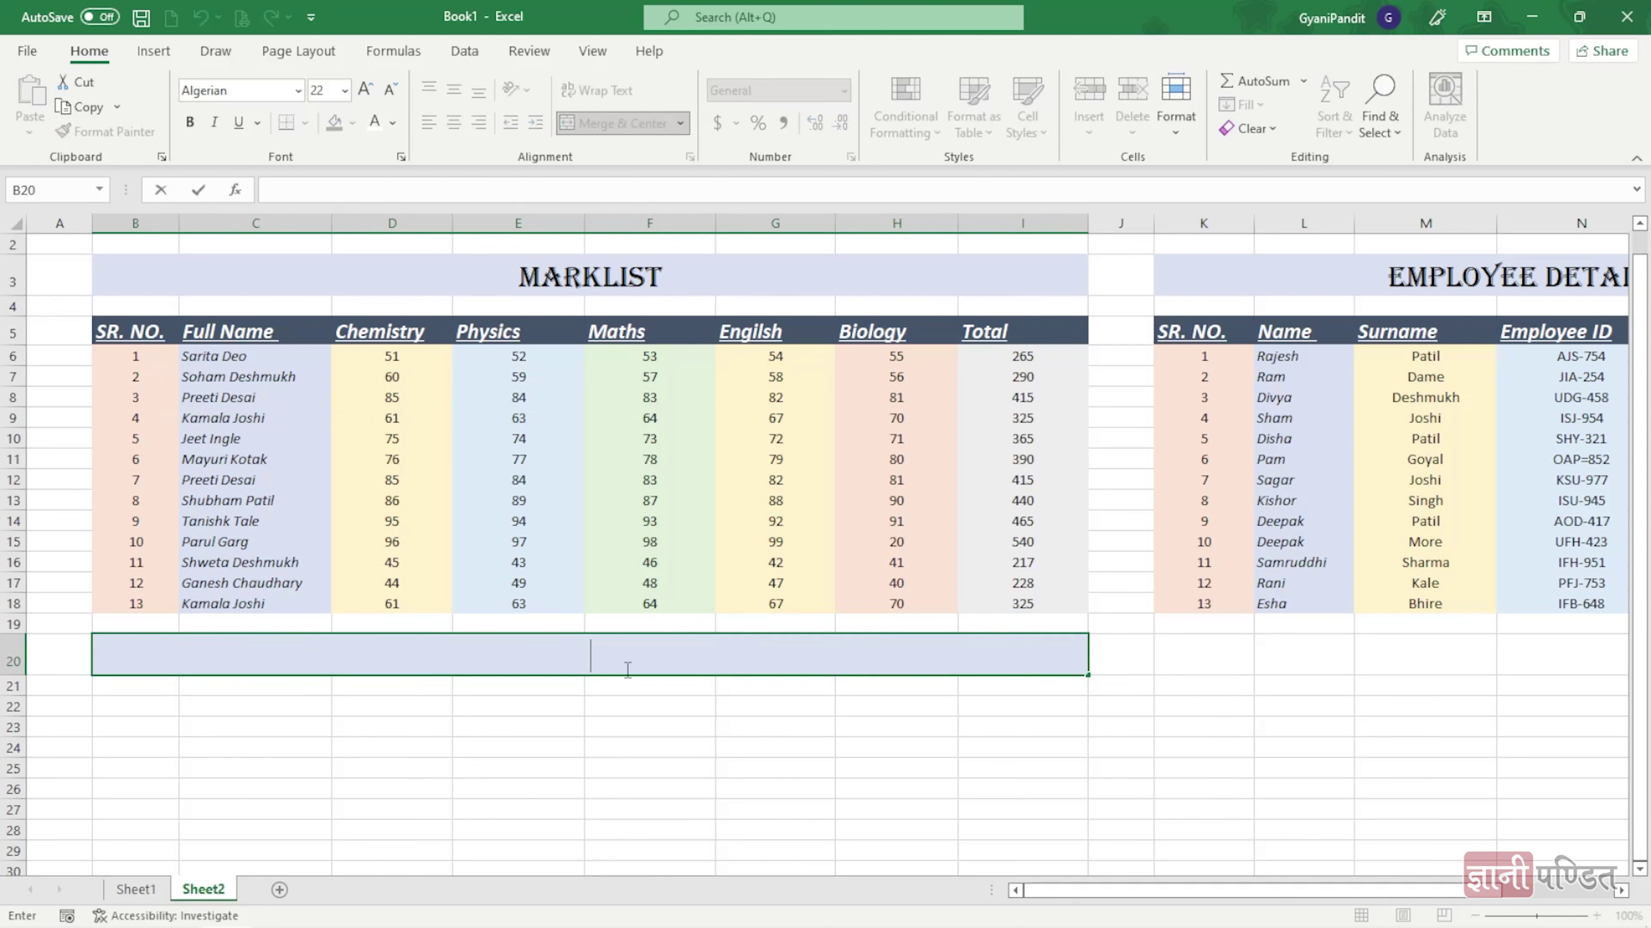
pyautogui.write('Gyani Pandit')
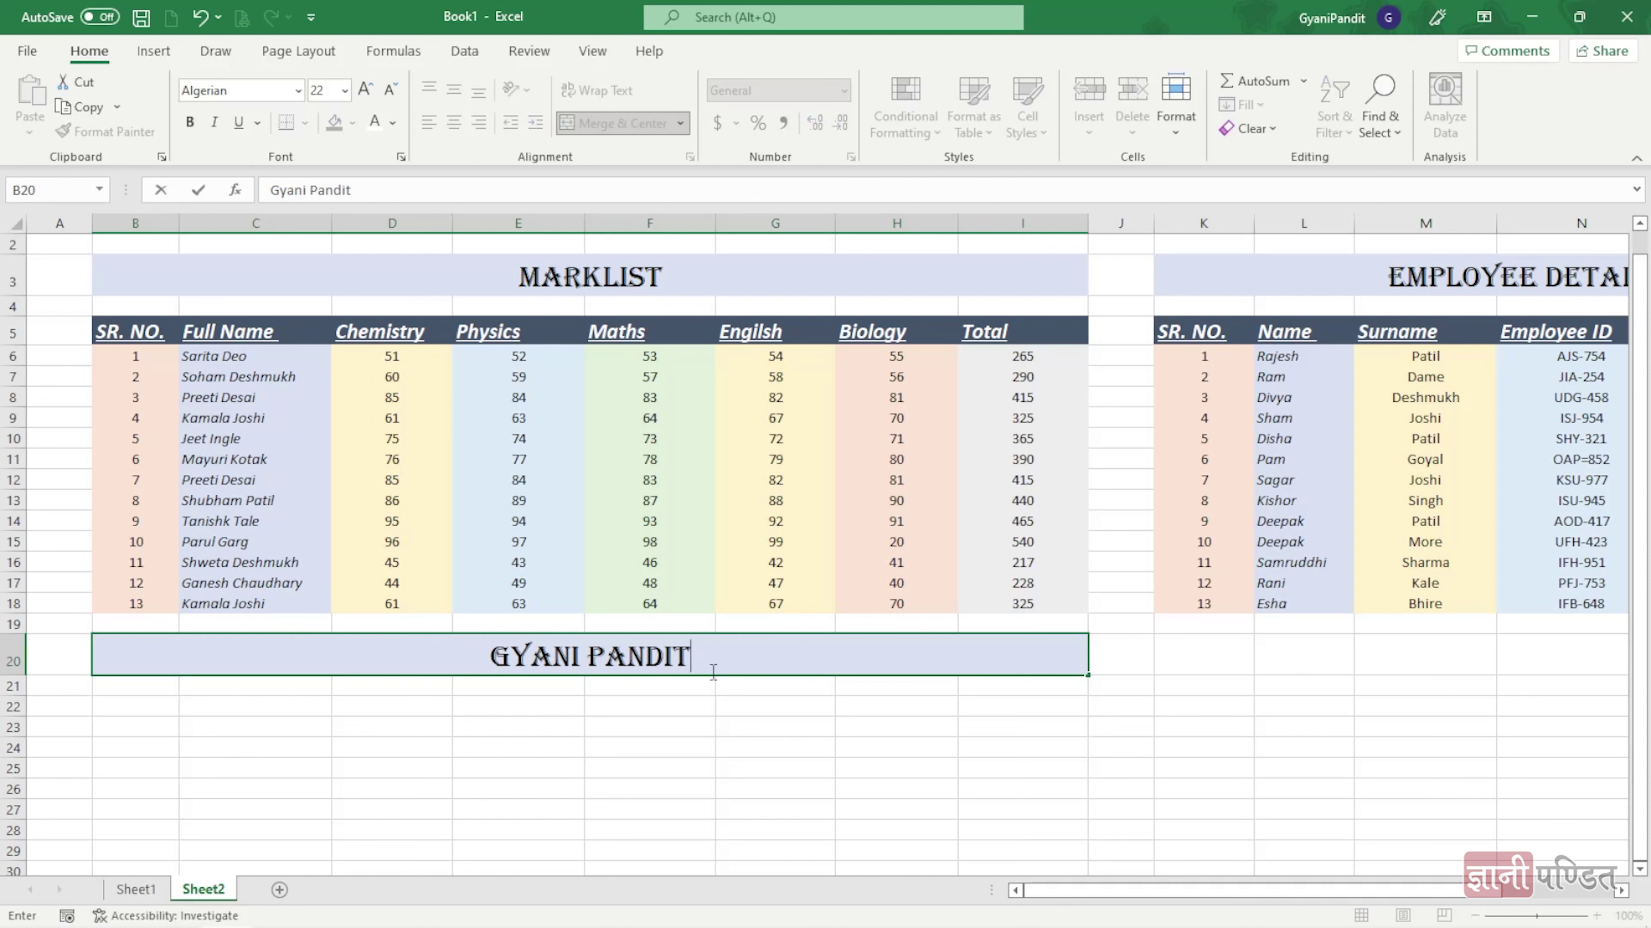